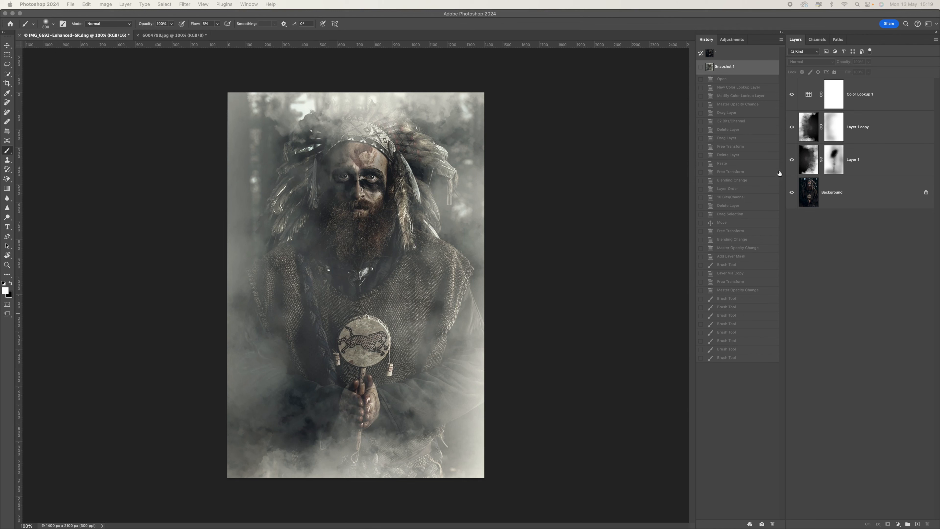
# Compare the unedited portrait with the smoky Snapshot 1, then revert to the original Background-only state.
pyautogui.click(732, 56)
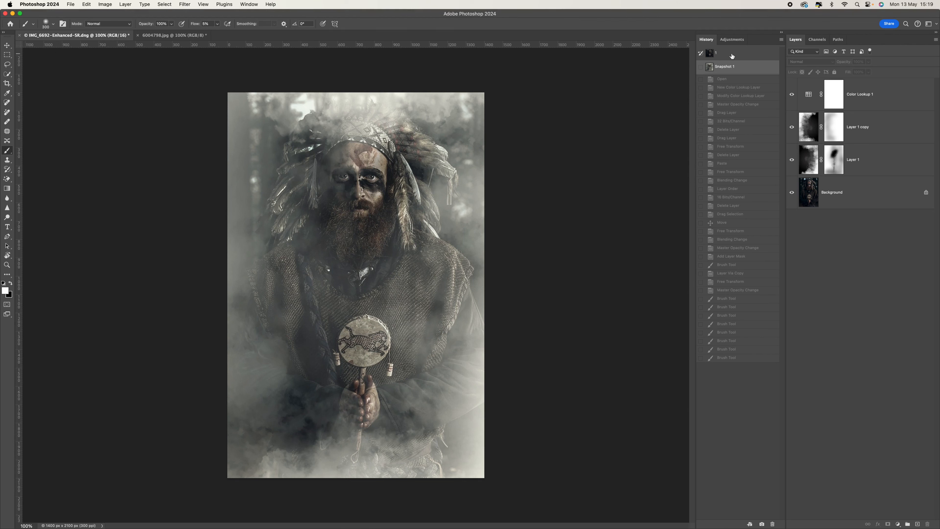
pyautogui.click(733, 56)
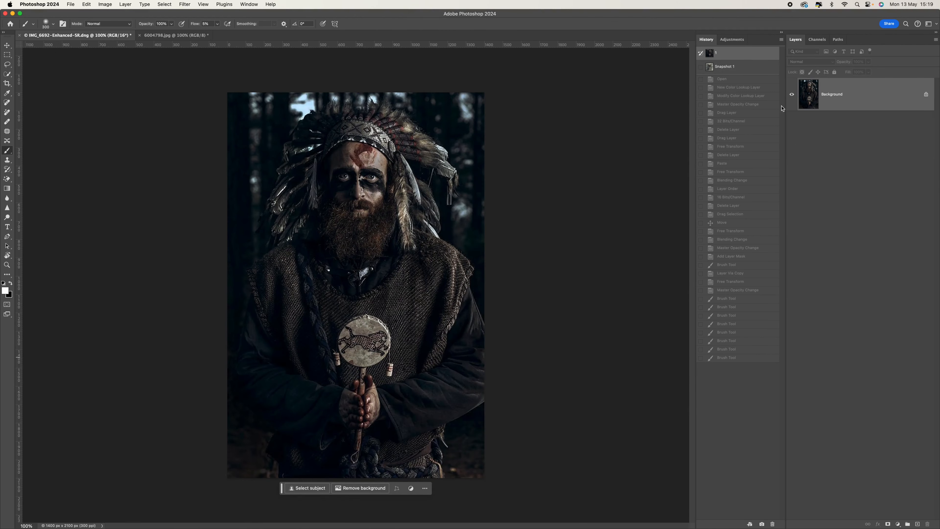
pyautogui.click(725, 68)
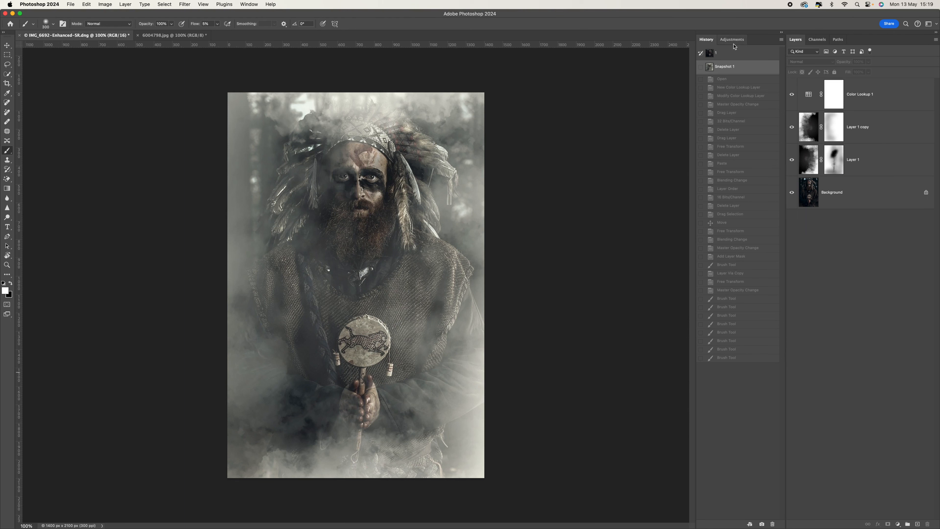
pyautogui.click(732, 55)
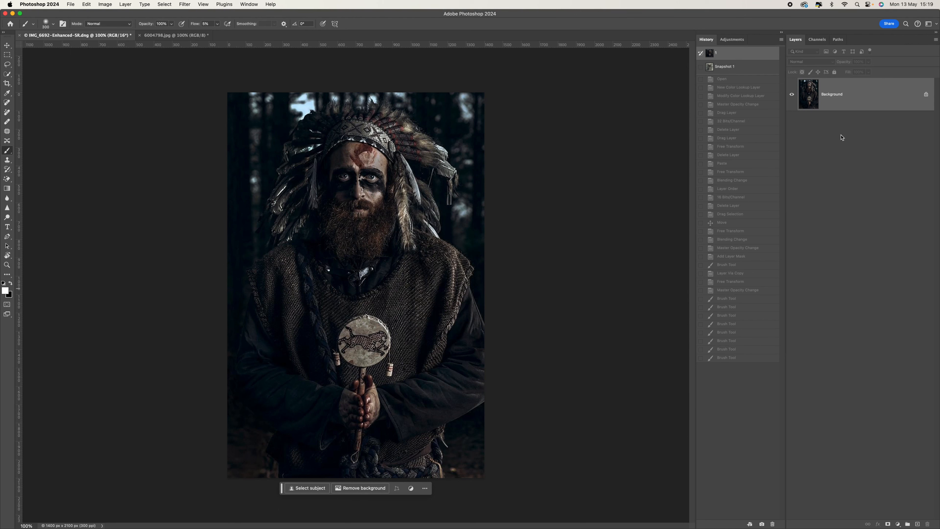
pyautogui.click(249, 4)
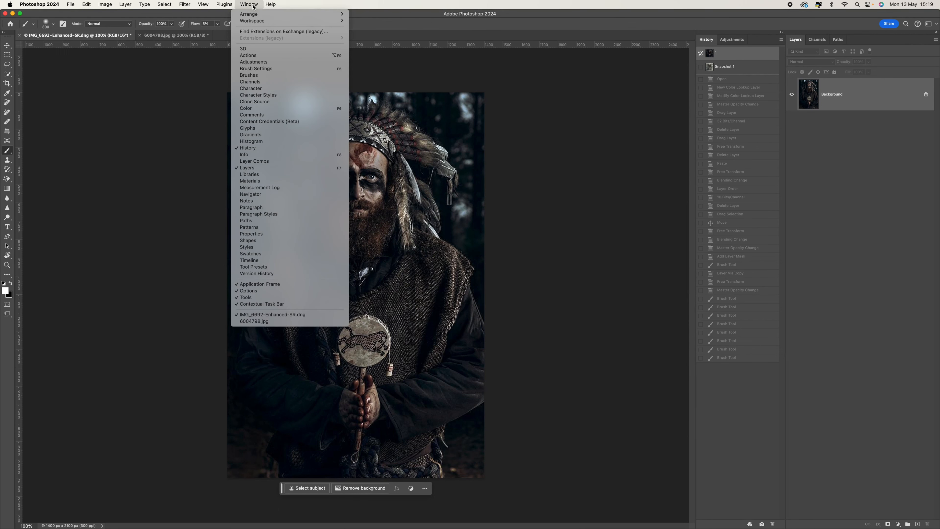
# Switch from History to the Adjustments panel and add a Color Lookup 1 layer.
pyautogui.moveTo(256, 14)
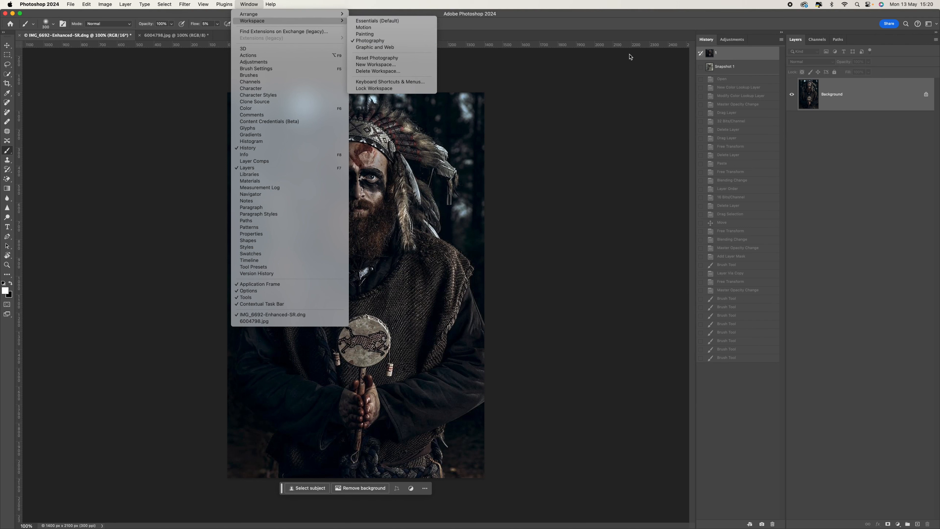
pyautogui.click(672, 85)
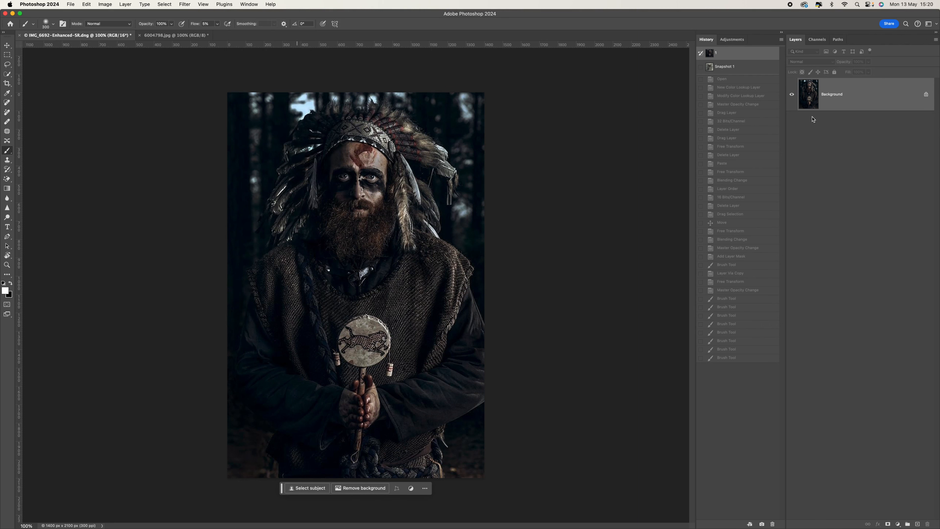
pyautogui.click(733, 40)
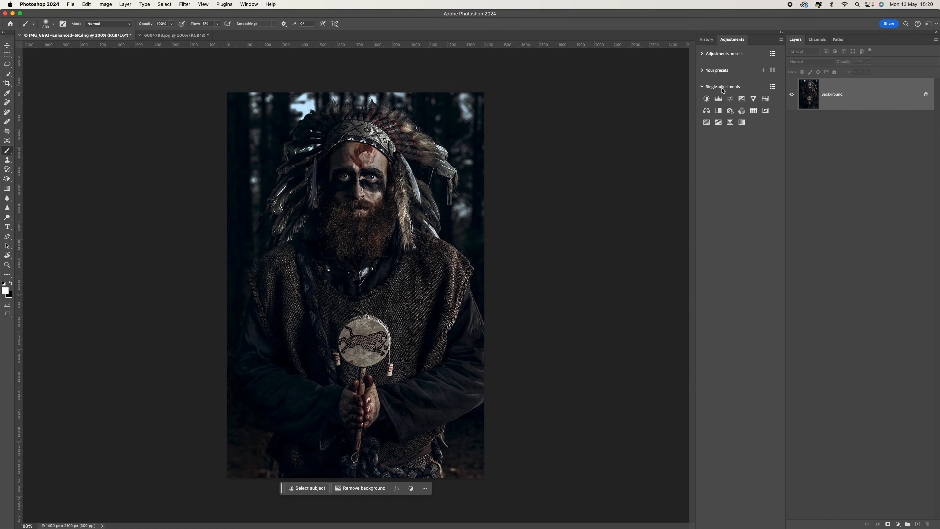
pyautogui.click(754, 111)
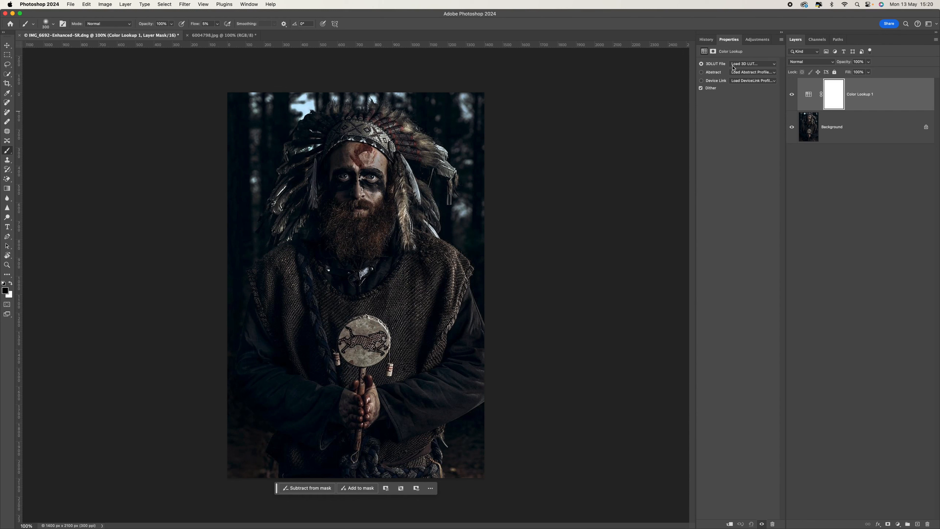
# Apply the FallColors.look LUT at 20% opacity, then add a second Color Lookup layer.
pyautogui.click(761, 64)
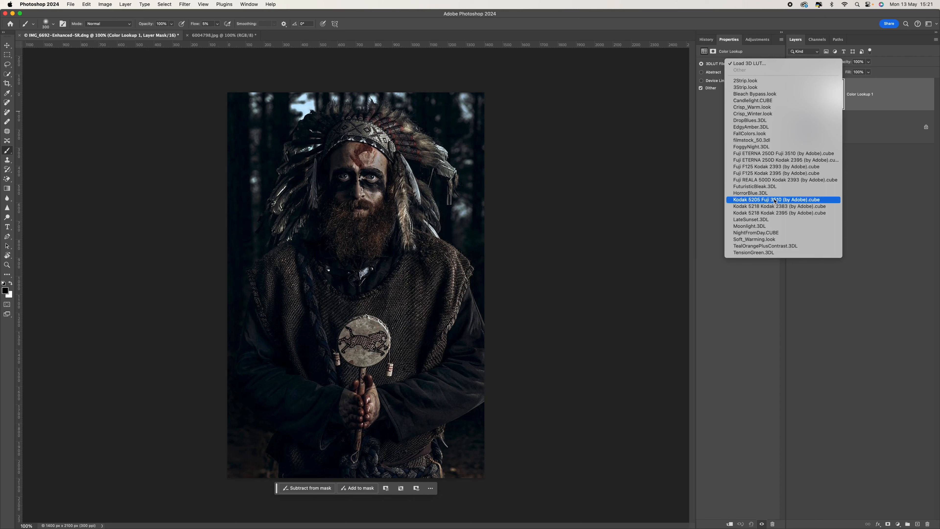
pyautogui.click(783, 135)
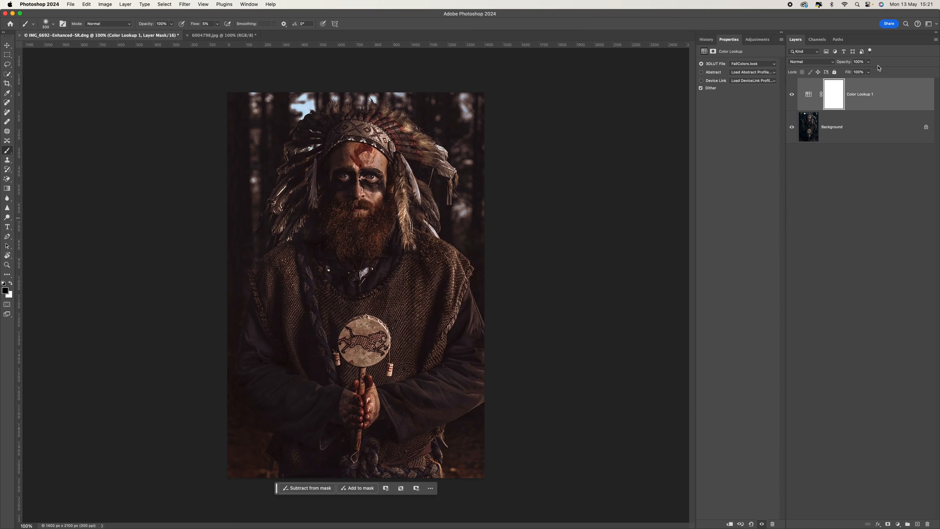
pyautogui.click(869, 64)
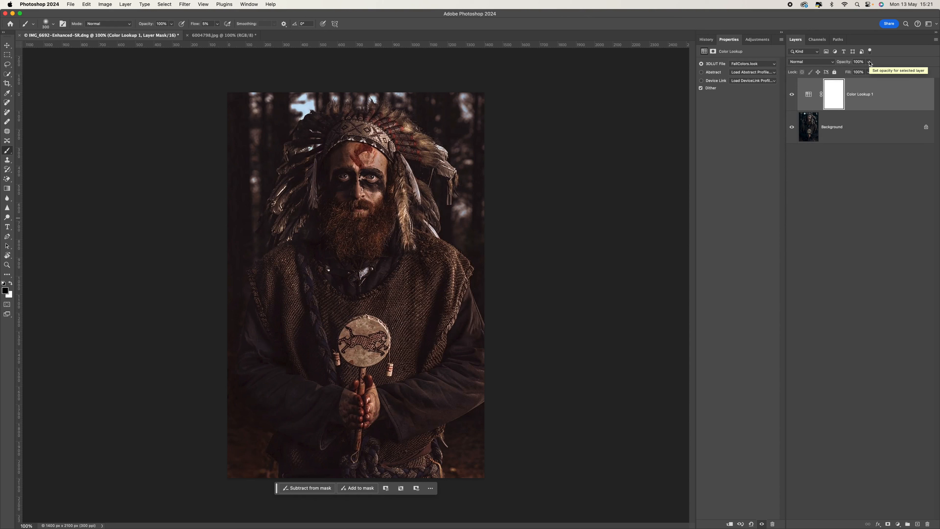
pyautogui.moveTo(871, 70); pyautogui.dragTo(843, 73)
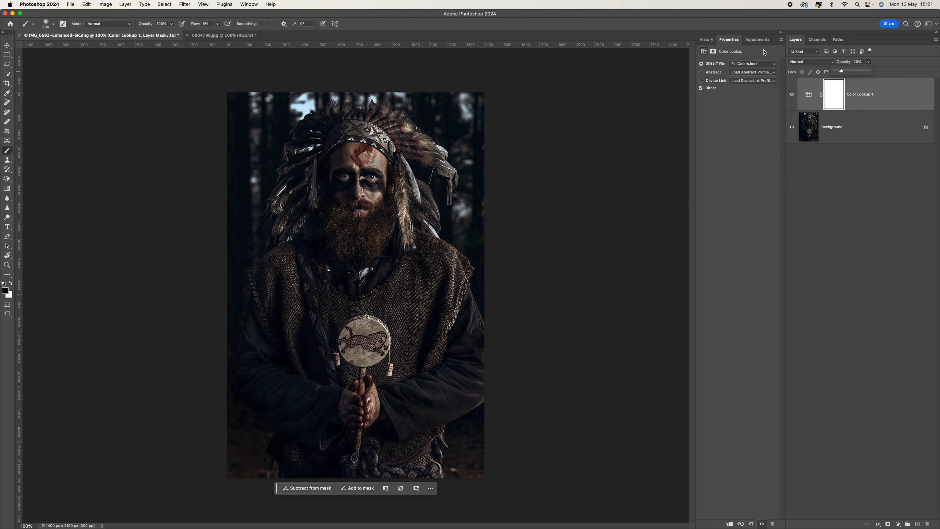
pyautogui.click(756, 40)
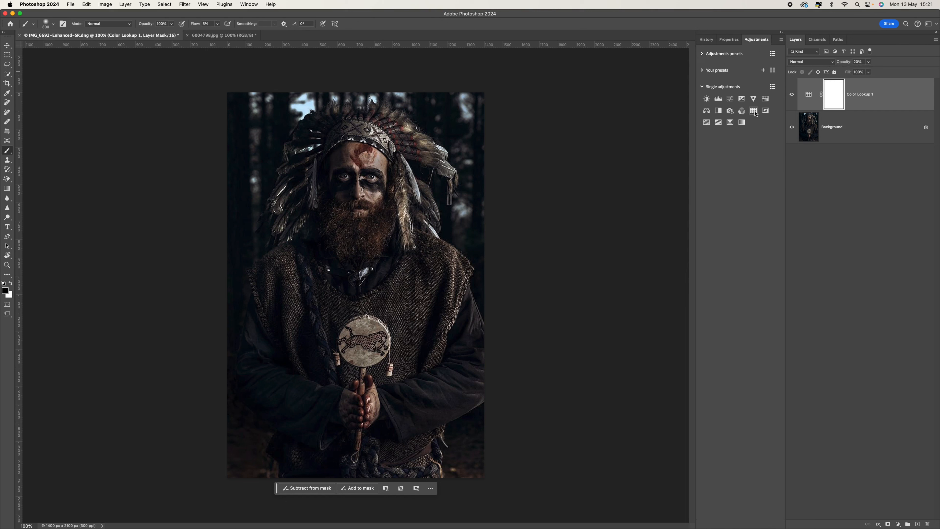
pyautogui.click(753, 111)
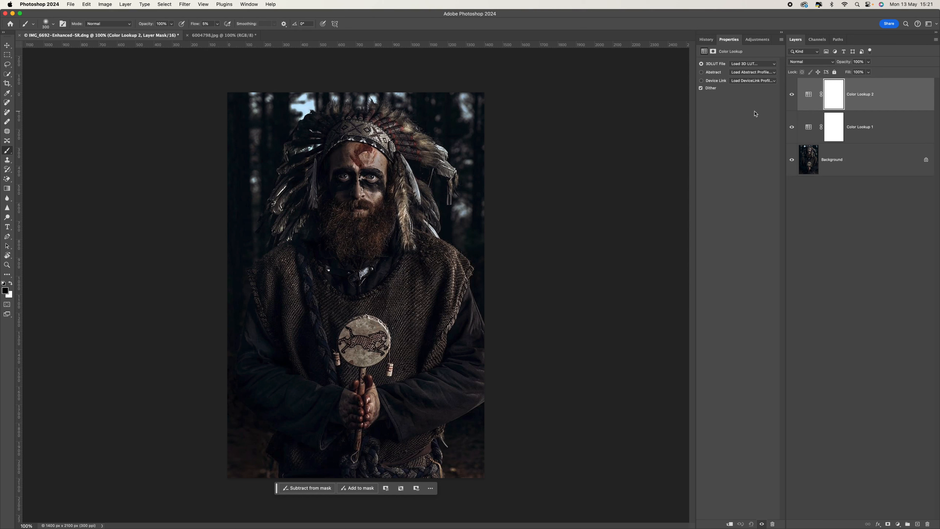
# Load Crisp_Winter.look into Color Lookup 2 and fade it to a low opacity.
pyautogui.click(767, 65)
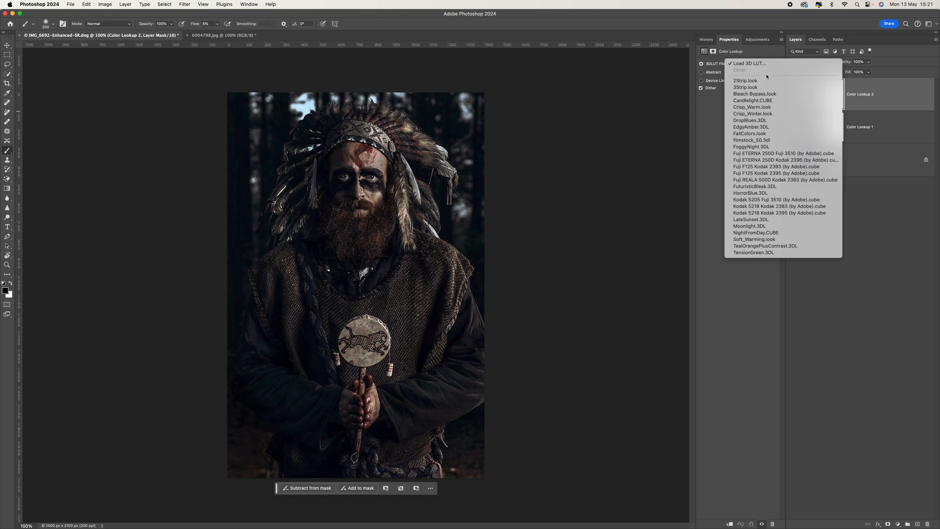
pyautogui.click(788, 114)
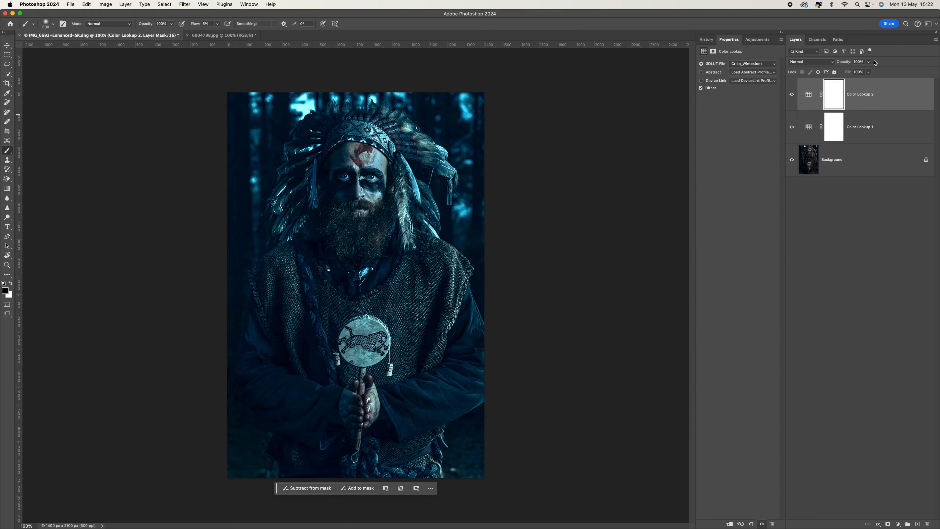
pyautogui.moveTo(869, 68); pyautogui.dragTo(841, 79)
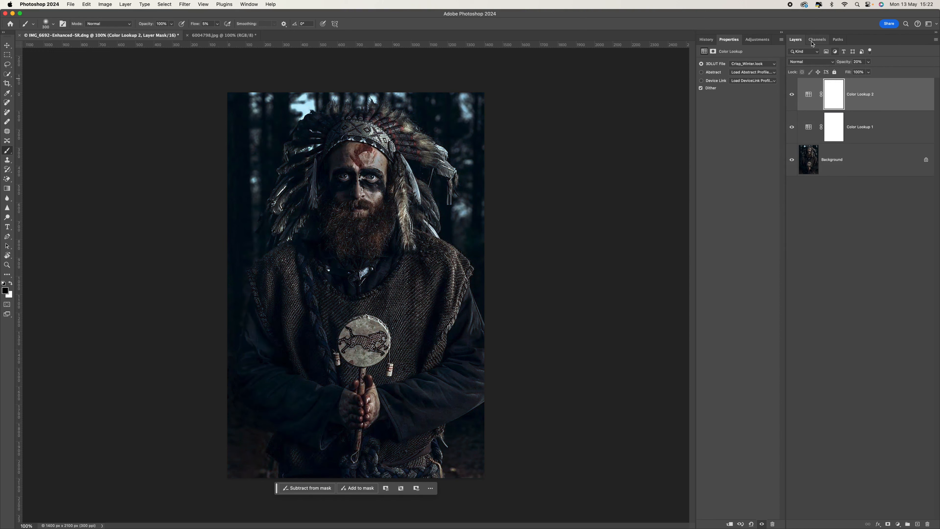
pyautogui.click(757, 39)
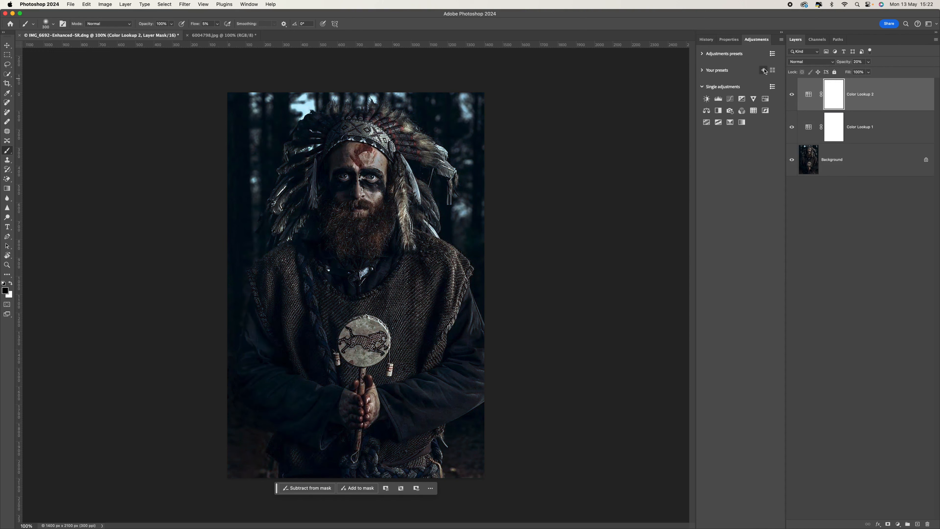
# Add Color Lookup 3 with the FoggyNight.3DL LUT faded to 12% opacity.
pyautogui.click(753, 111)
pyautogui.click(762, 64)
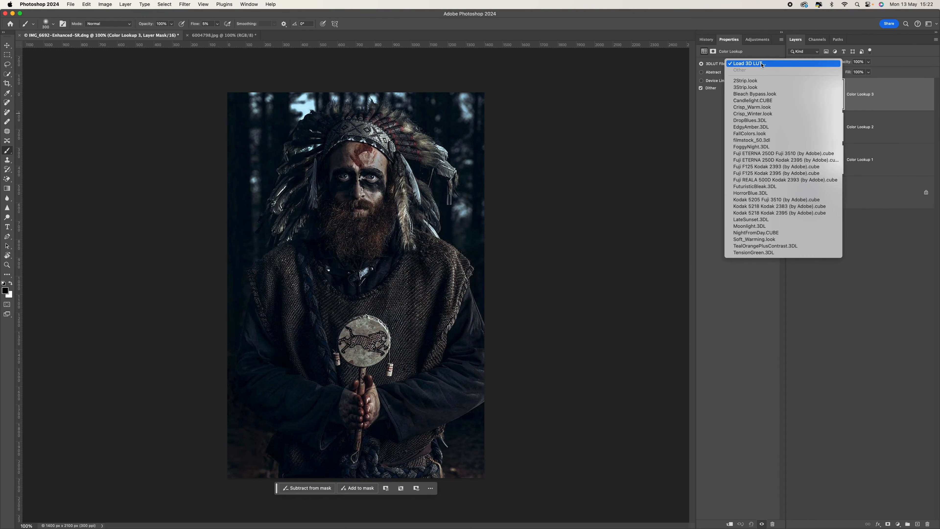
pyautogui.click(779, 146)
pyautogui.click(868, 63)
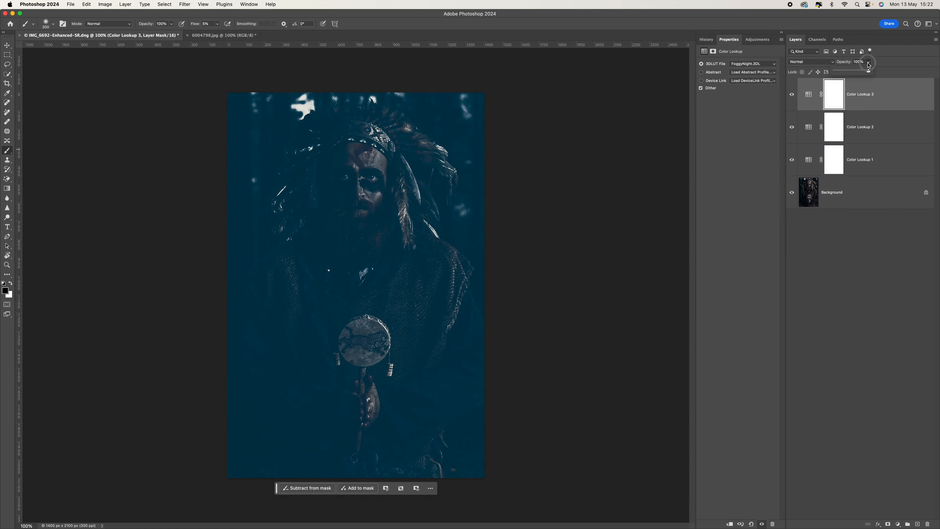
pyautogui.moveTo(869, 64); pyautogui.dragTo(840, 84)
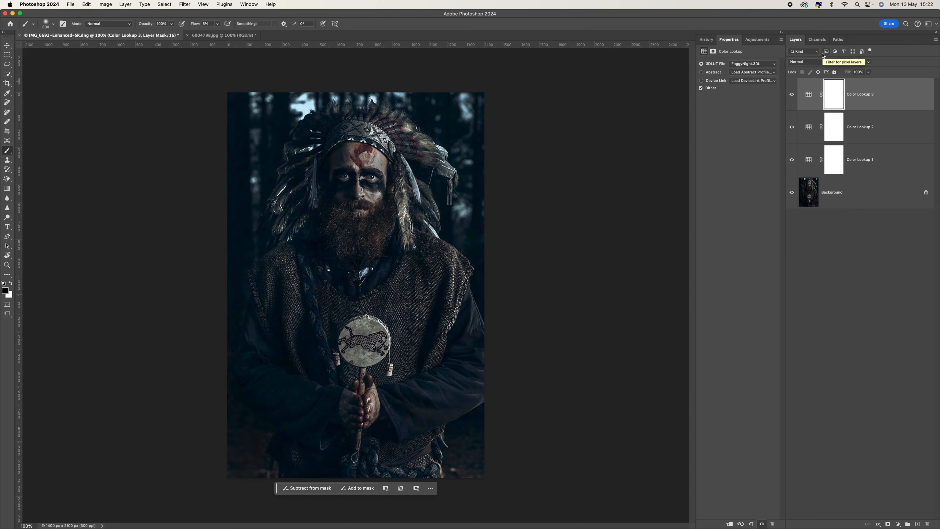
pyautogui.click(757, 40)
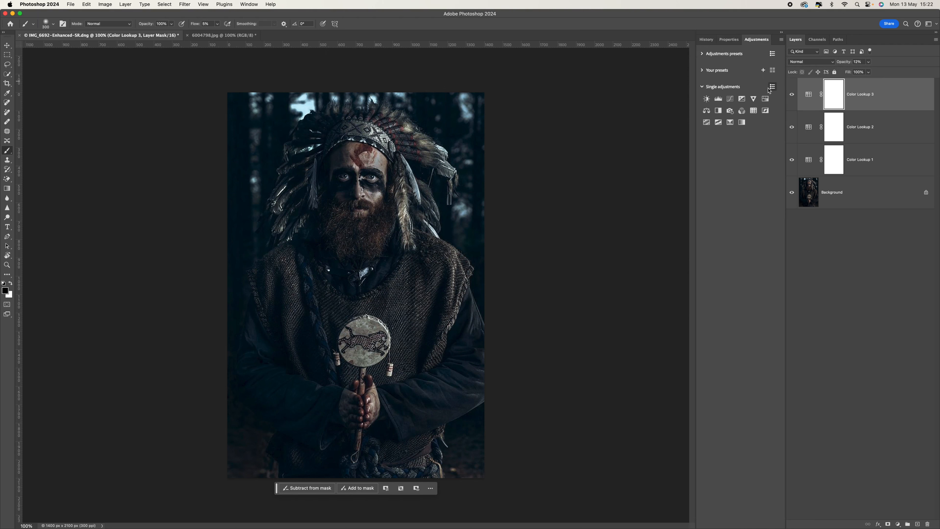
# Add Color Lookup 4 with the EdgyAmber.3DL LUT at about 15% opacity.
pyautogui.click(754, 112)
pyautogui.click(773, 65)
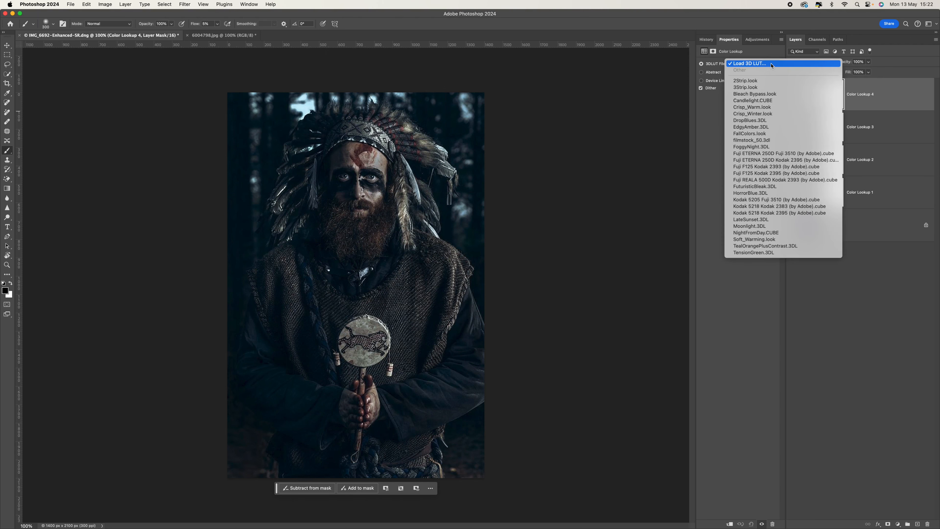
pyautogui.click(771, 130)
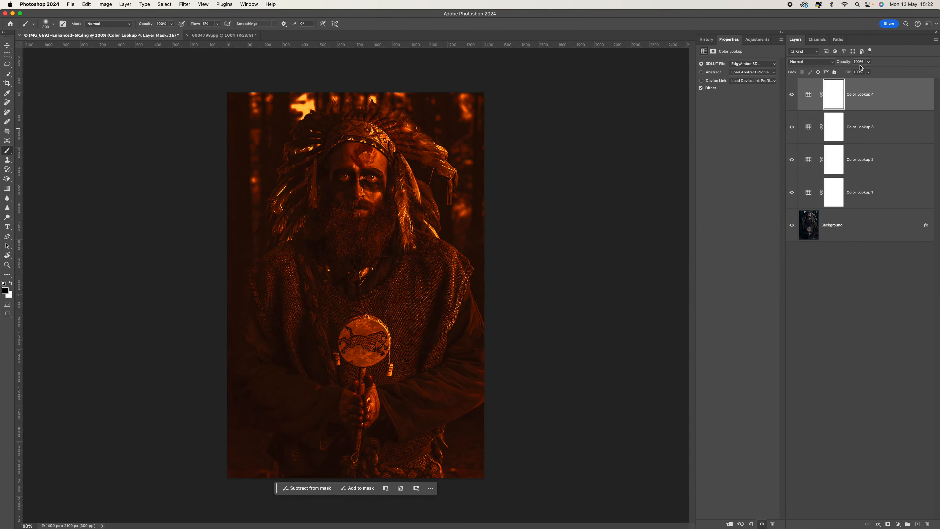
pyautogui.click(868, 62)
pyautogui.moveTo(868, 72); pyautogui.dragTo(840, 73)
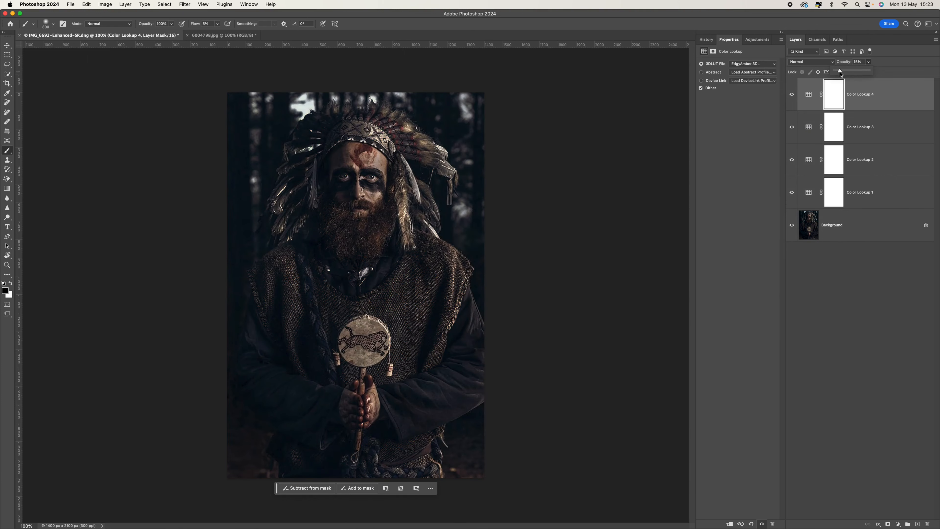
pyautogui.click(759, 40)
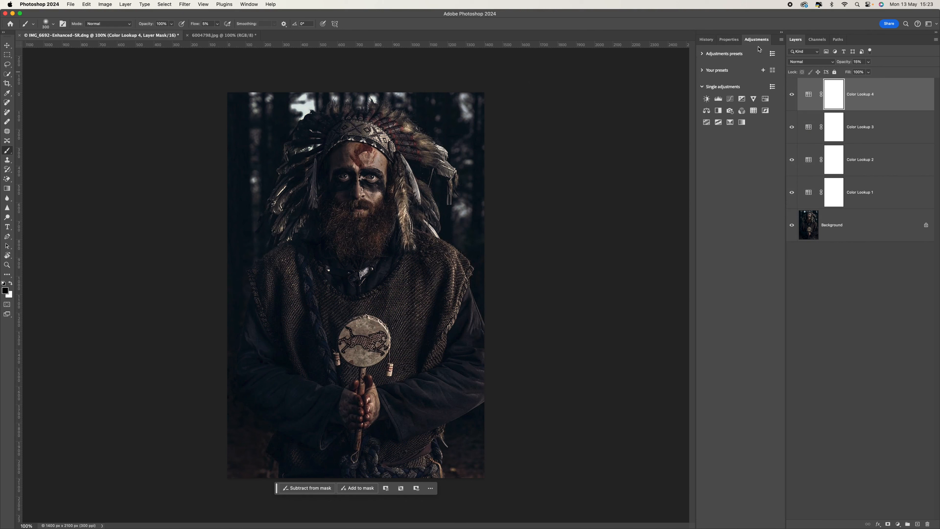
# Add Color Lookup 5 with the TensionGreen.3DL look at 20% opacity.
pyautogui.click(755, 112)
pyautogui.click(765, 64)
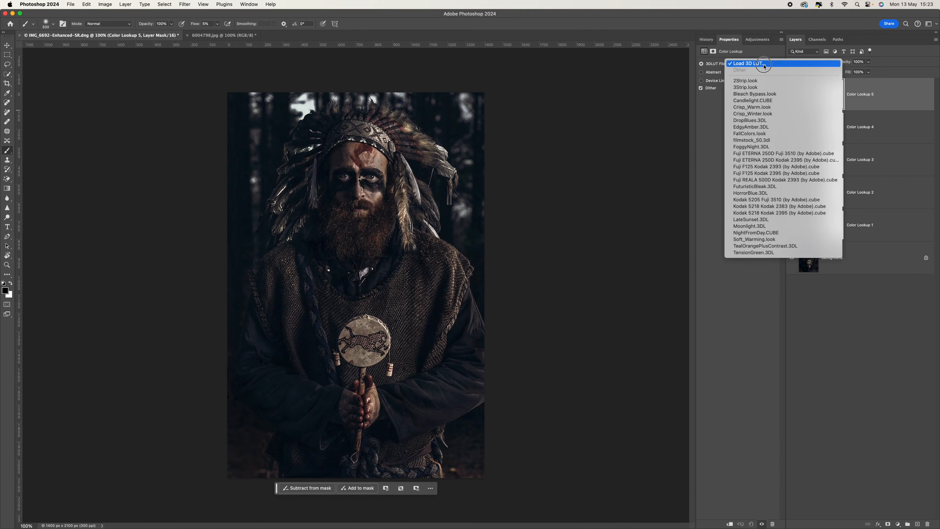
pyautogui.click(782, 251)
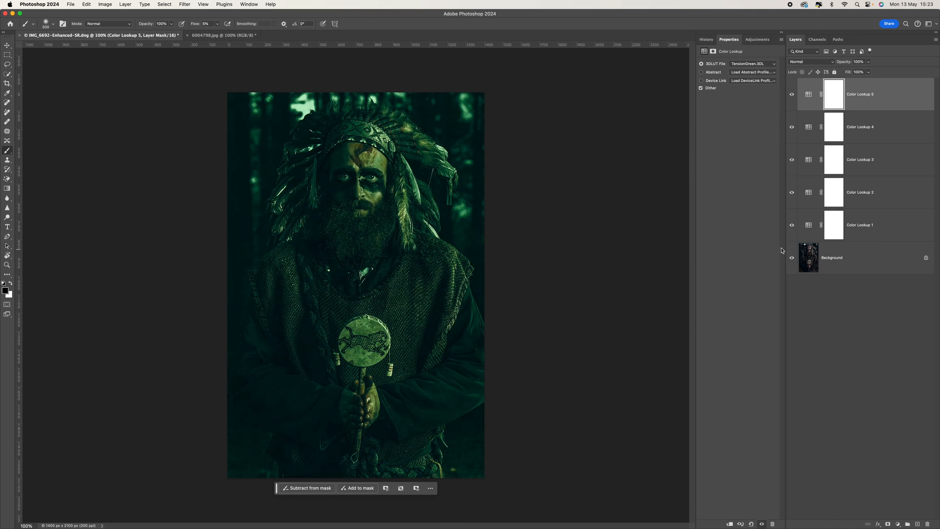
pyautogui.click(869, 62)
pyautogui.moveTo(871, 71); pyautogui.dragTo(843, 74)
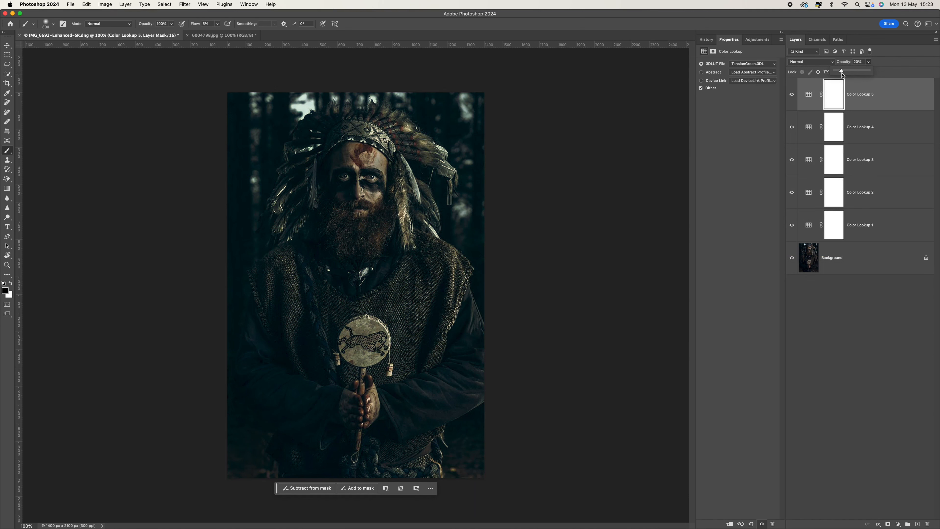
pyautogui.click(865, 286)
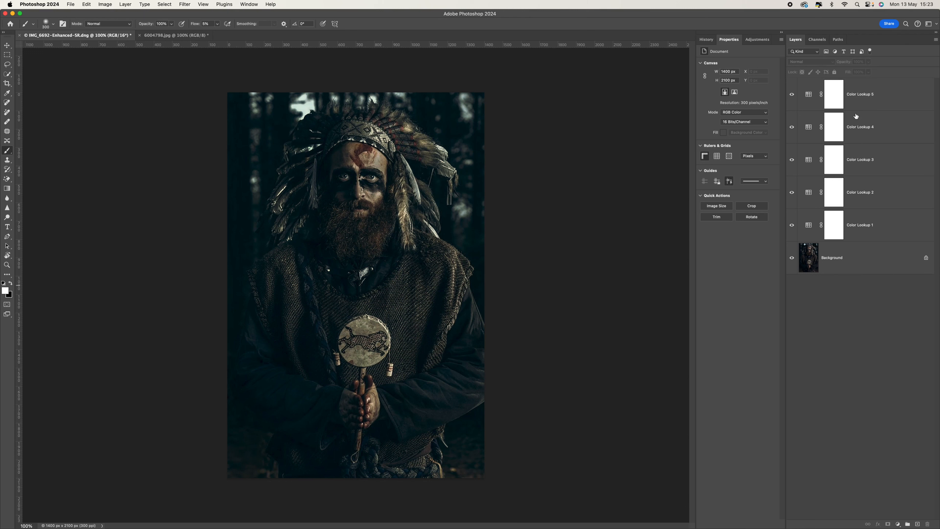
# Add a Curves layer with three points, dipping the shadows and lifting the highlights slightly.
pyautogui.moveTo(857, 116)
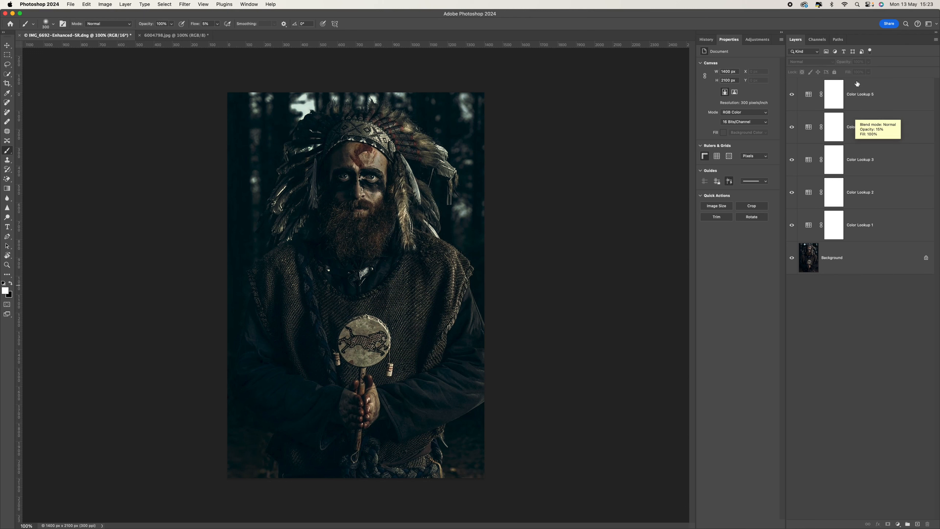
pyautogui.moveTo(866, 233)
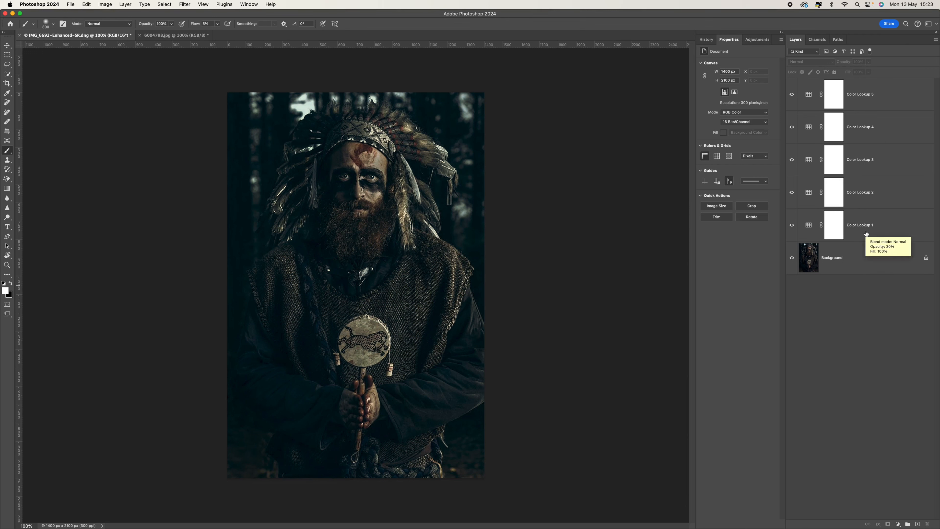
pyautogui.click(759, 41)
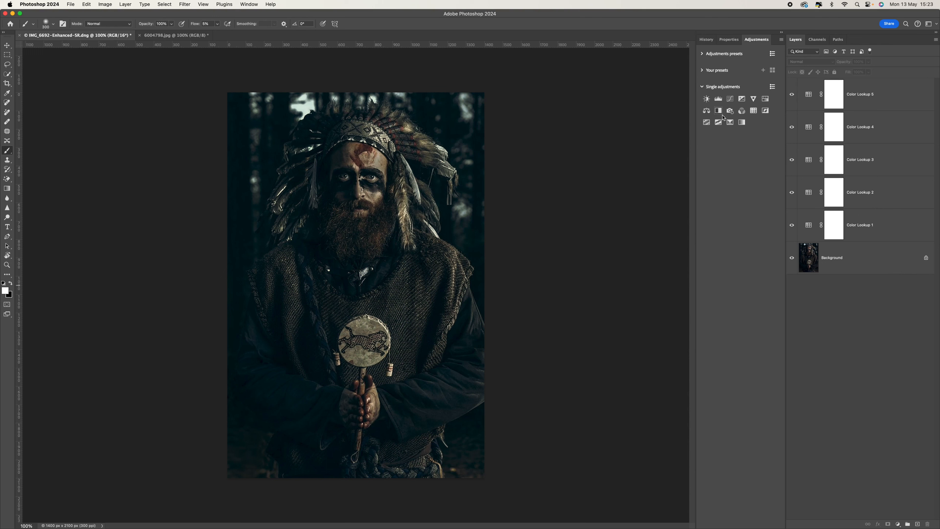
pyautogui.click(731, 99)
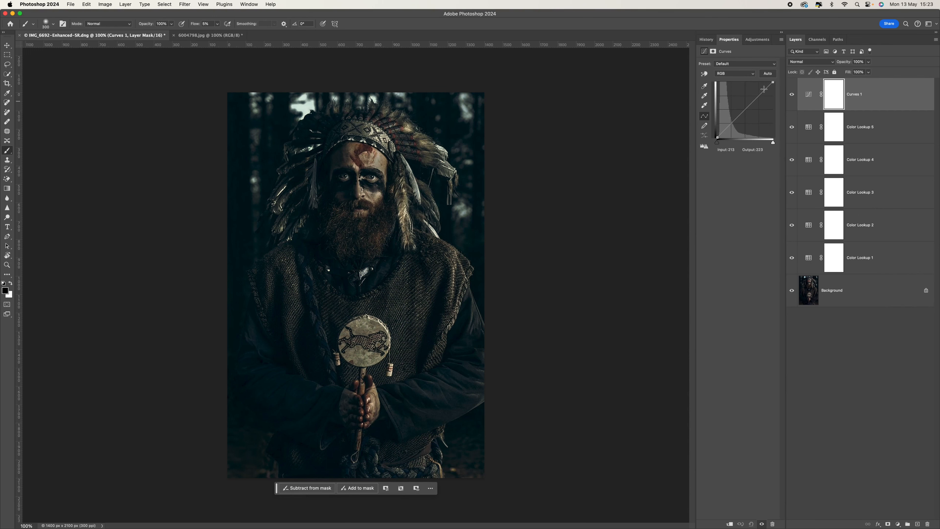
pyautogui.click(758, 95)
pyautogui.click(745, 109)
pyautogui.click(730, 124)
pyautogui.moveTo(730, 124); pyautogui.dragTo(730, 125)
pyautogui.moveTo(759, 94); pyautogui.dragTo(758, 93)
pyautogui.click(745, 110)
pyautogui.click(837, 315)
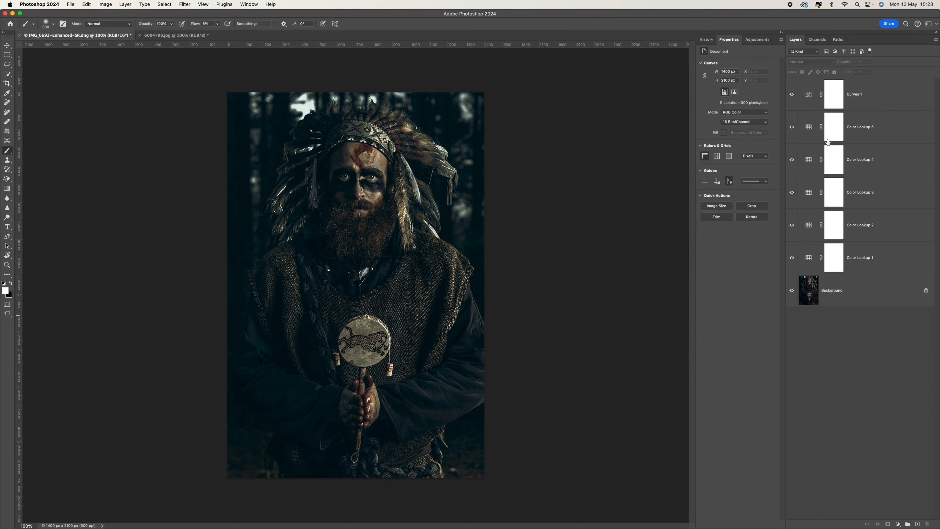
pyautogui.click(757, 39)
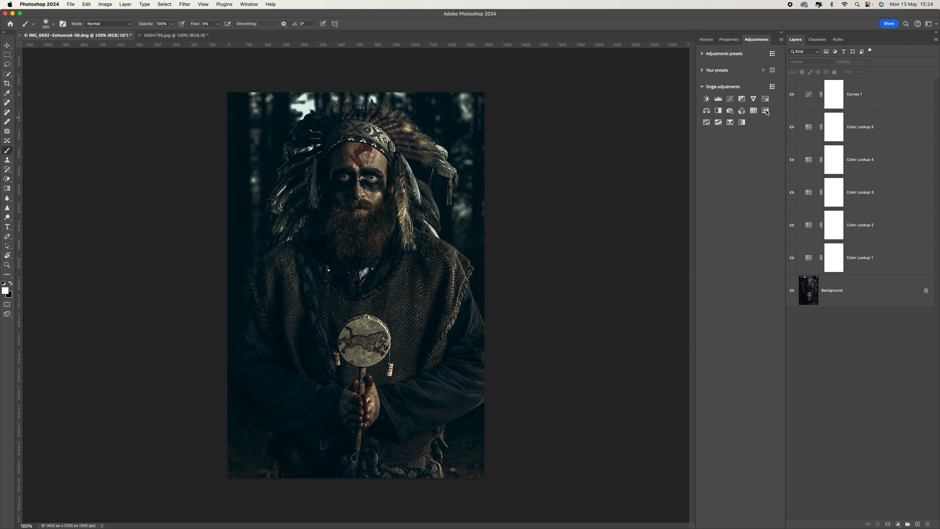
# Add a Gradient Map using the black-to-white preset at 20% opacity.
pyautogui.click(742, 122)
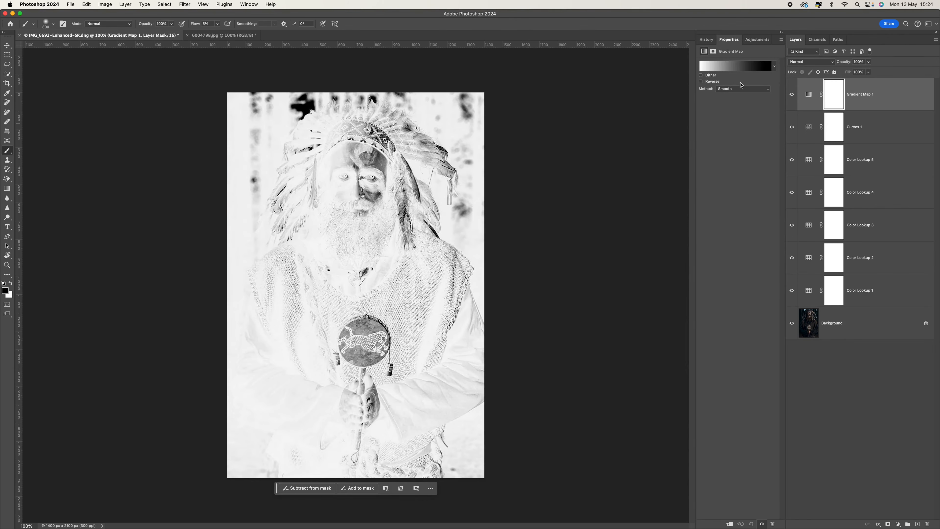
pyautogui.click(774, 66)
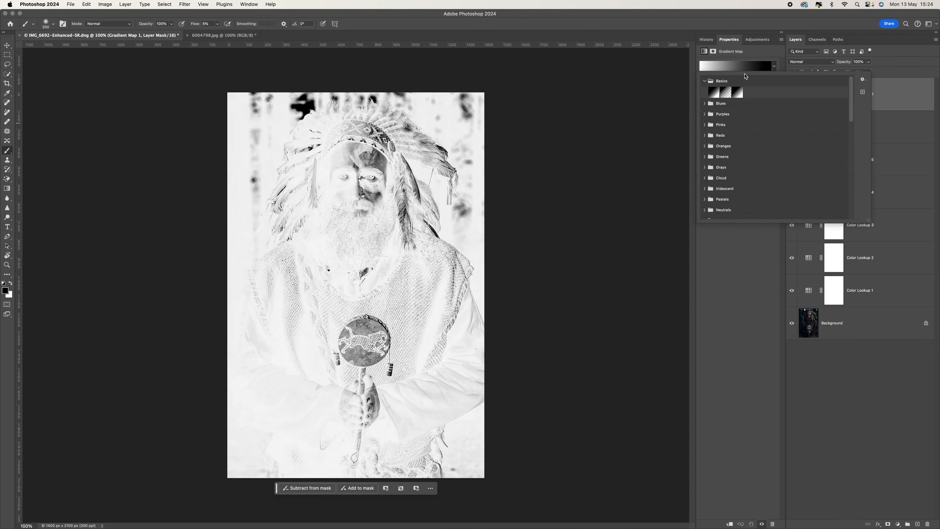
pyautogui.click(713, 93)
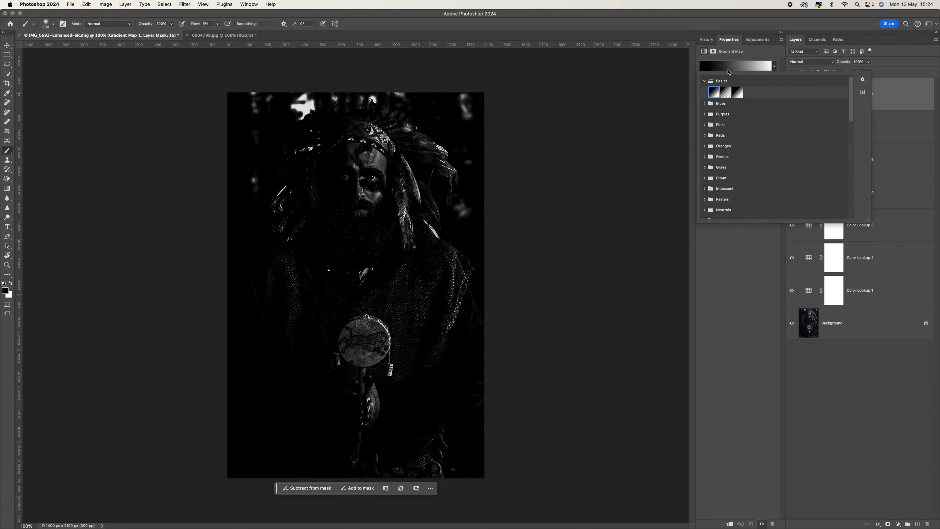
pyautogui.click(751, 62)
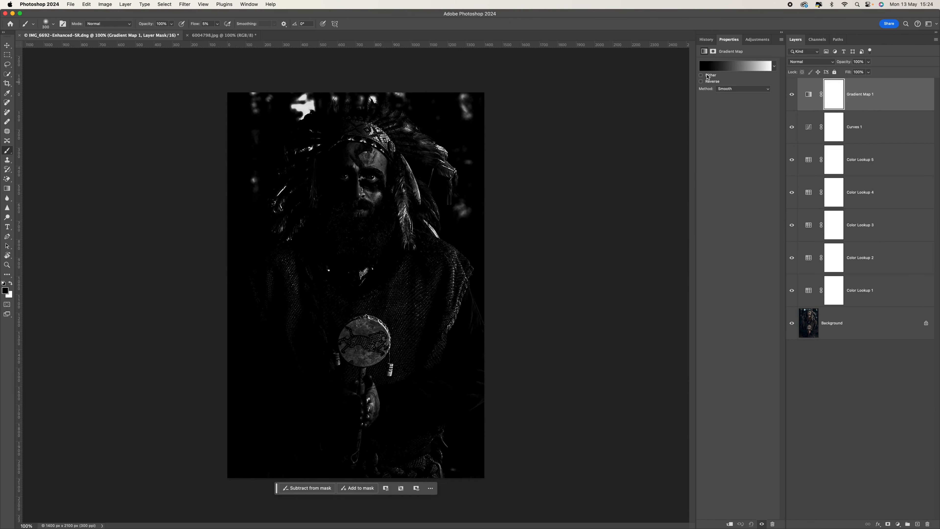
pyautogui.click(870, 64)
pyautogui.moveTo(869, 71); pyautogui.dragTo(843, 73)
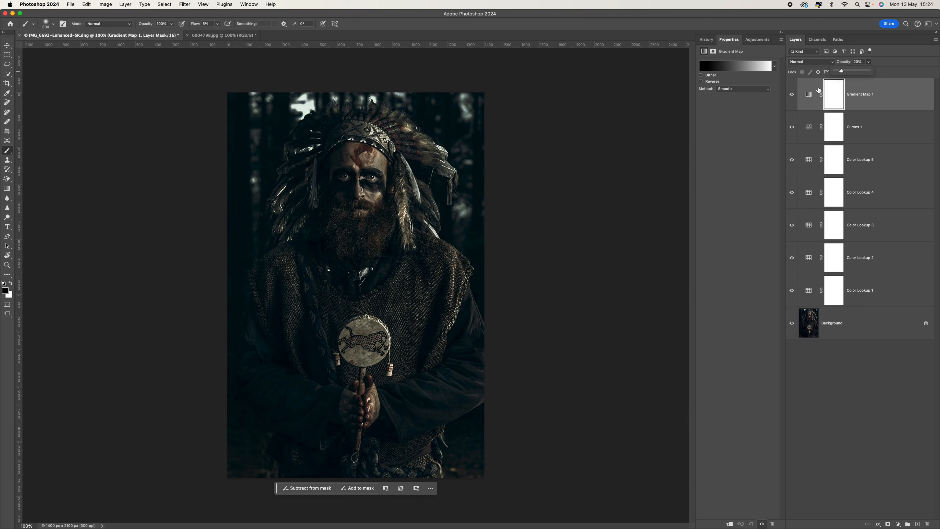
pyautogui.click(793, 97)
# Toggle the gradient map's visibility to compare, leaving it switched on.
pyautogui.click(793, 98)
pyautogui.click(792, 95)
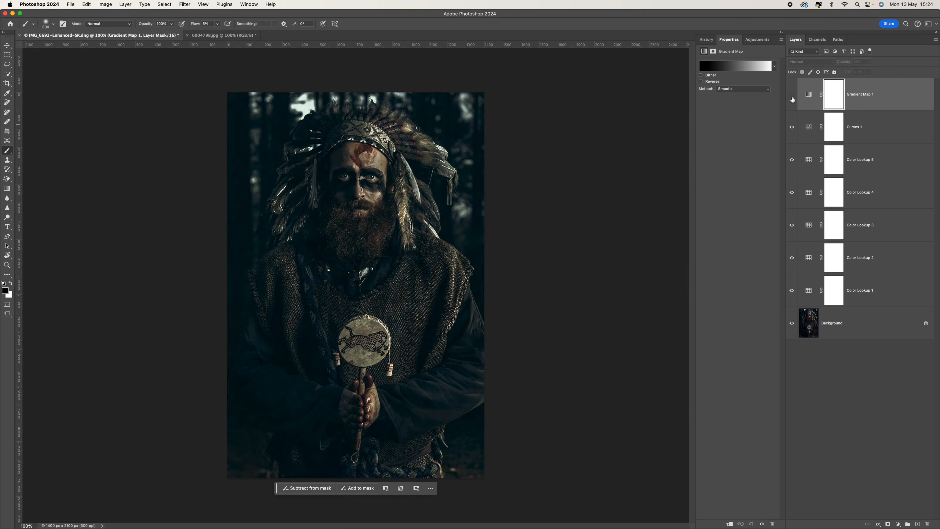
pyautogui.click(793, 98)
pyautogui.click(793, 98)
pyautogui.click(793, 98)
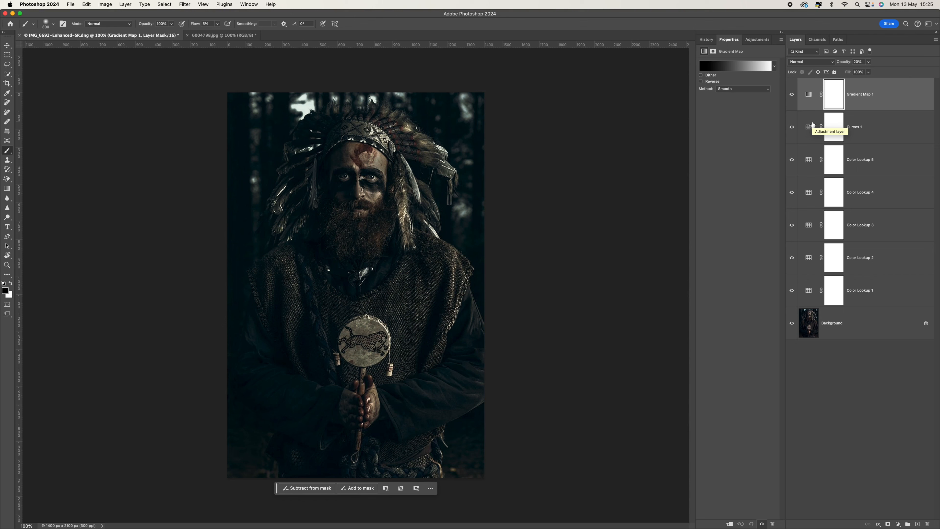
# Drag the smoke photo 6004798.jpg into the portrait as Layer 1 and start scaling it.
pyautogui.click(202, 36)
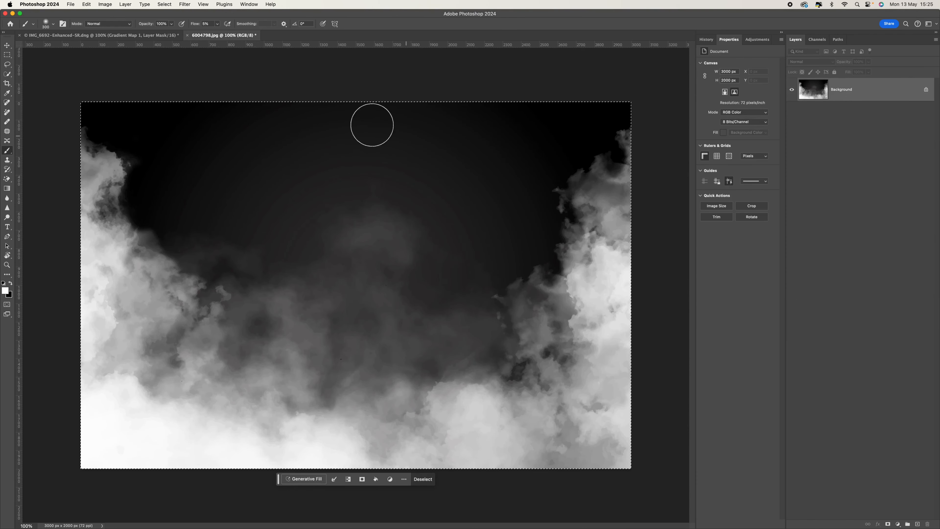
pyautogui.press('v')
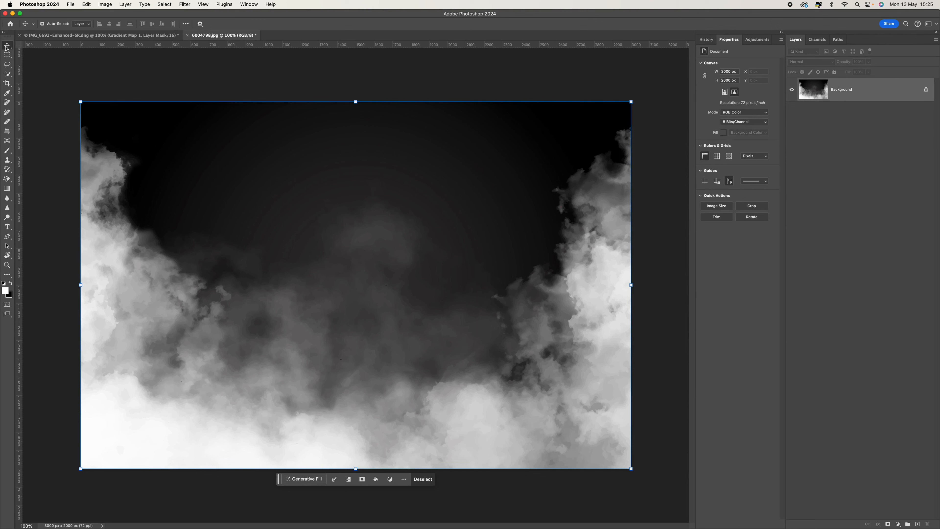
pyautogui.moveTo(307, 254); pyautogui.dragTo(380, 314)
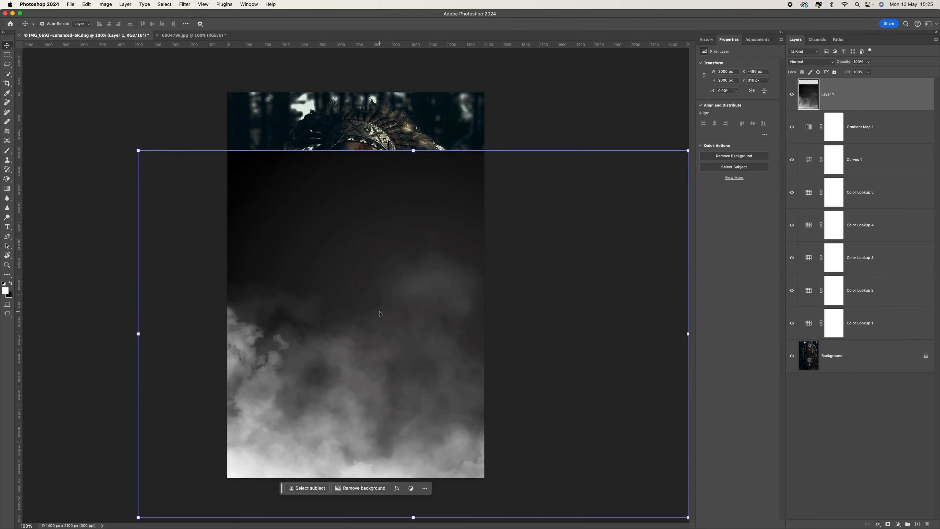
pyautogui.moveTo(138, 150); pyautogui.dragTo(279, 278)
# Rotate the smoke layer about -89° and stretch it to cover the whole canvas.
pyautogui.moveTo(353, 328); pyautogui.dragTo(244, 170)
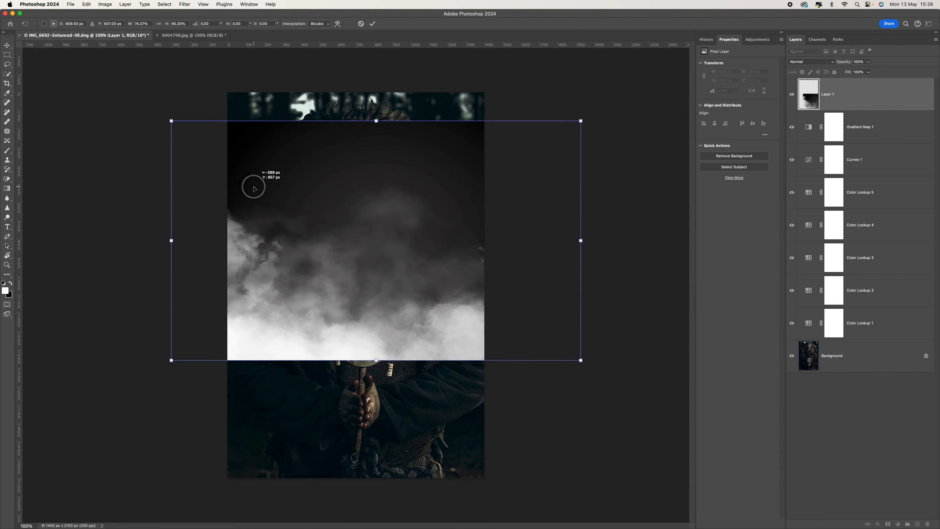
pyautogui.click(376, 366)
pyautogui.moveTo(375, 367); pyautogui.dragTo(426, 279)
pyautogui.moveTo(363, 76); pyautogui.dragTo(364, 75)
pyautogui.moveTo(247, 297); pyautogui.dragTo(223, 295)
pyautogui.moveTo(357, 91); pyautogui.dragTo(358, 88)
pyautogui.moveTo(355, 501); pyautogui.dragTo(353, 485)
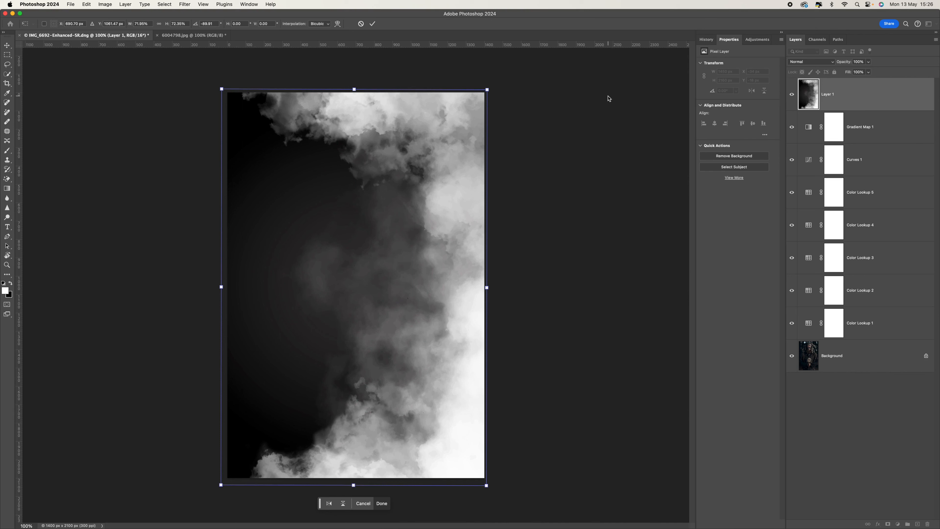
# Set the smoke layer to Screen blend at 80% opacity, then duplicate it.
pyautogui.click(817, 64)
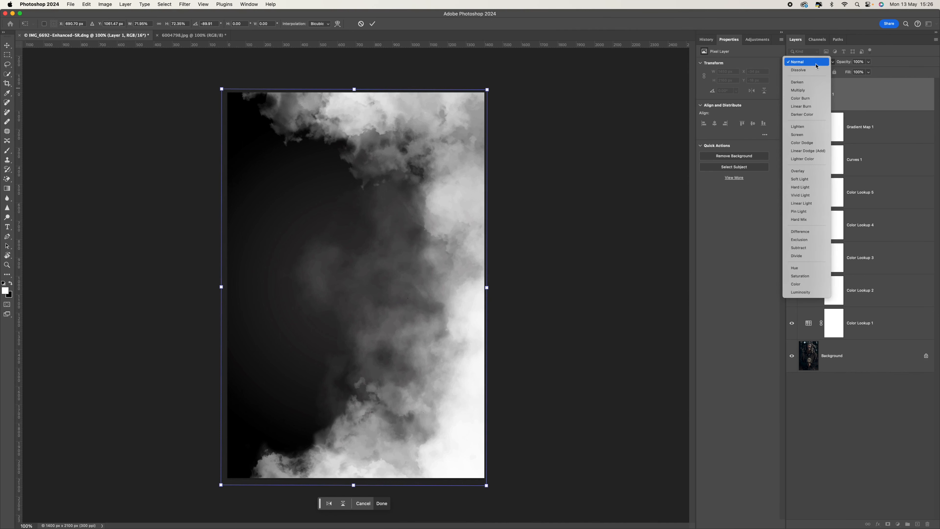
pyautogui.click(808, 135)
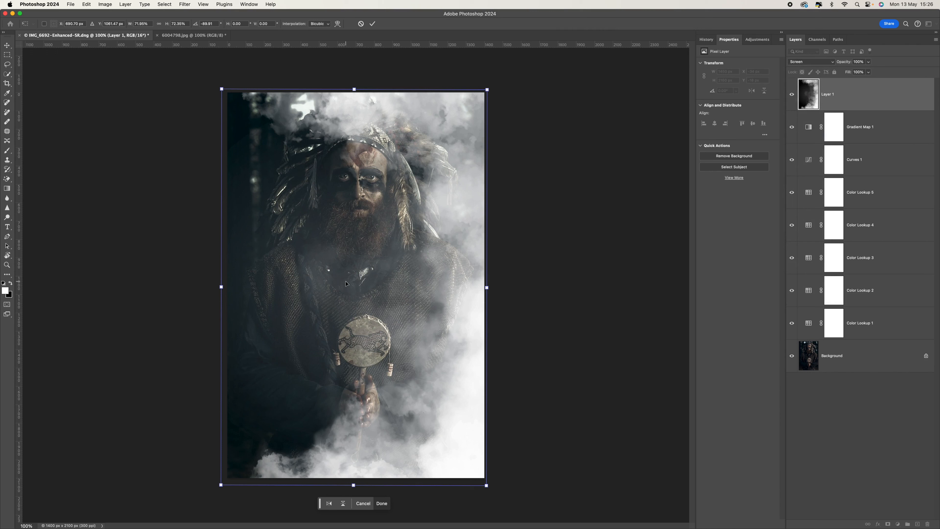
pyautogui.click(869, 63)
pyautogui.moveTo(870, 70); pyautogui.dragTo(863, 72)
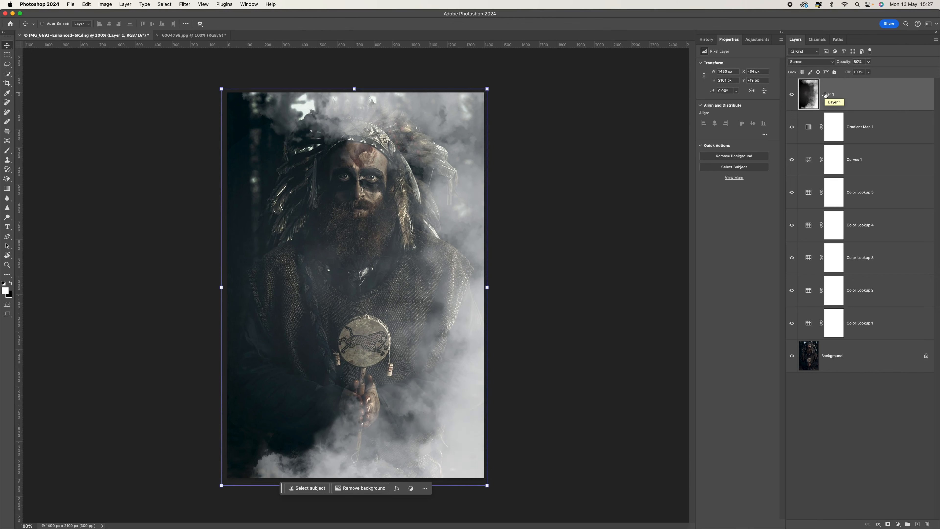
pyautogui.press('super+j')
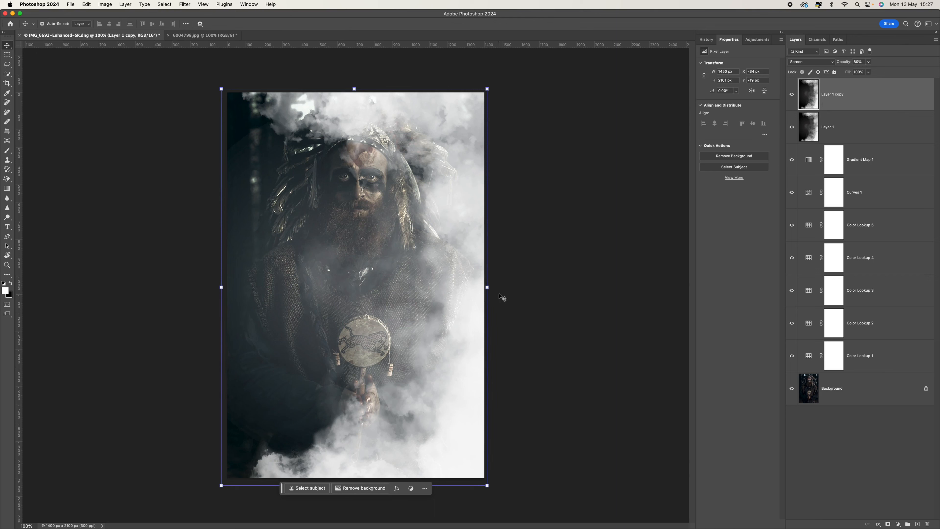
# Flip the Layer 1 copy smoke upside down, shift it up-left and stretch it wider.
pyautogui.moveTo(493, 286); pyautogui.dragTo(237, 289)
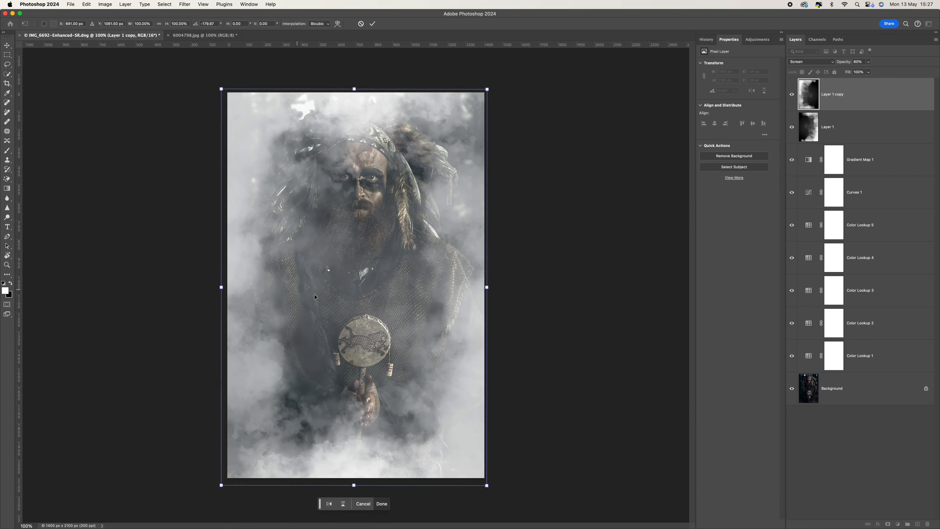
pyautogui.moveTo(417, 249); pyautogui.dragTo(384, 245)
pyautogui.moveTo(456, 284); pyautogui.dragTo(489, 283)
pyautogui.press('Return')
# Compare Layer 1 and Layer 1 copy, then add a layer mask to Layer 1 copy.
pyautogui.click(521, 276)
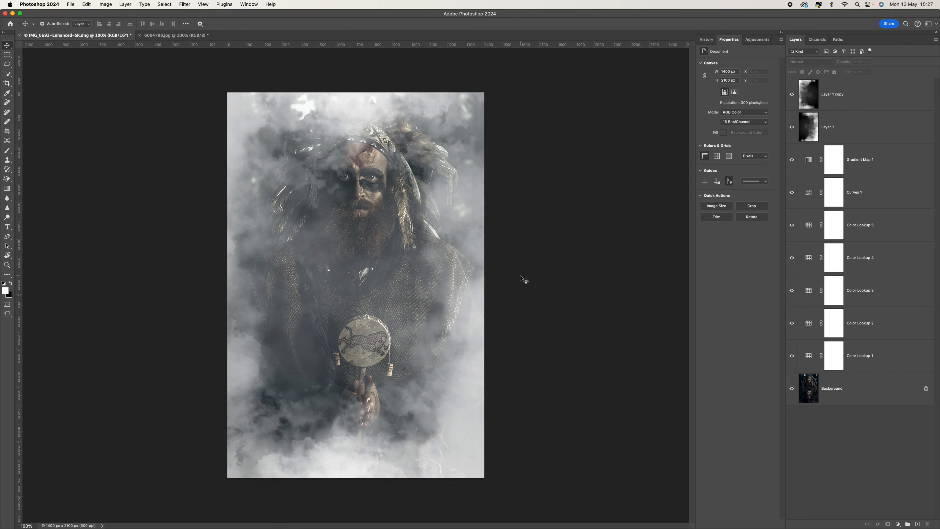
pyautogui.click(905, 105)
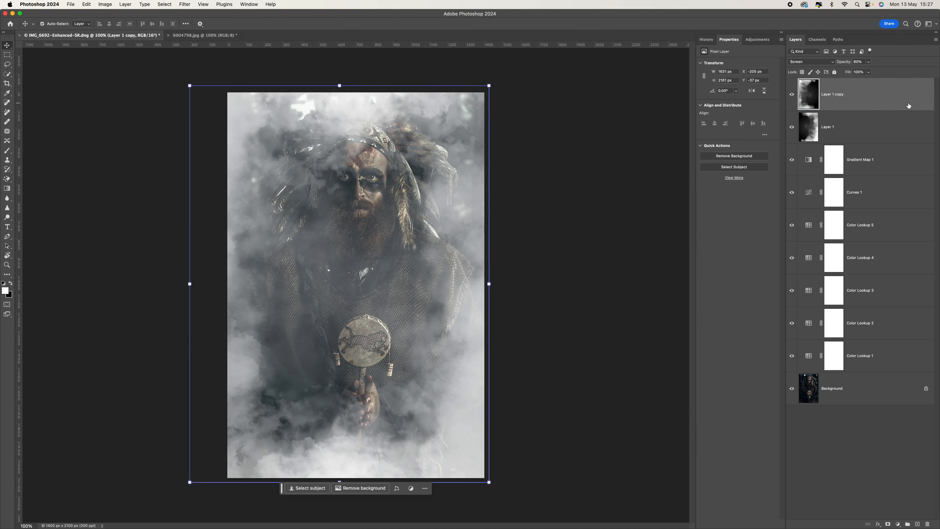
pyautogui.click(900, 128)
pyautogui.click(894, 108)
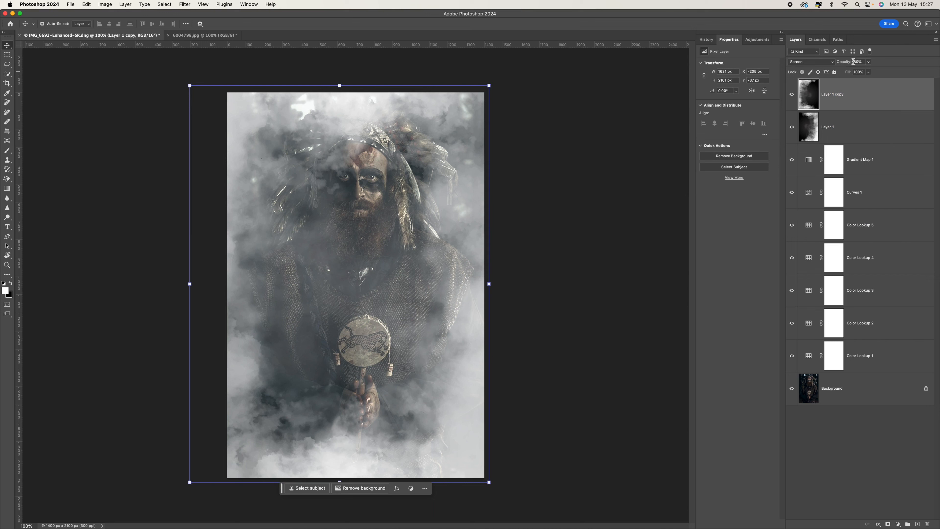
pyautogui.click(875, 122)
pyautogui.click(871, 101)
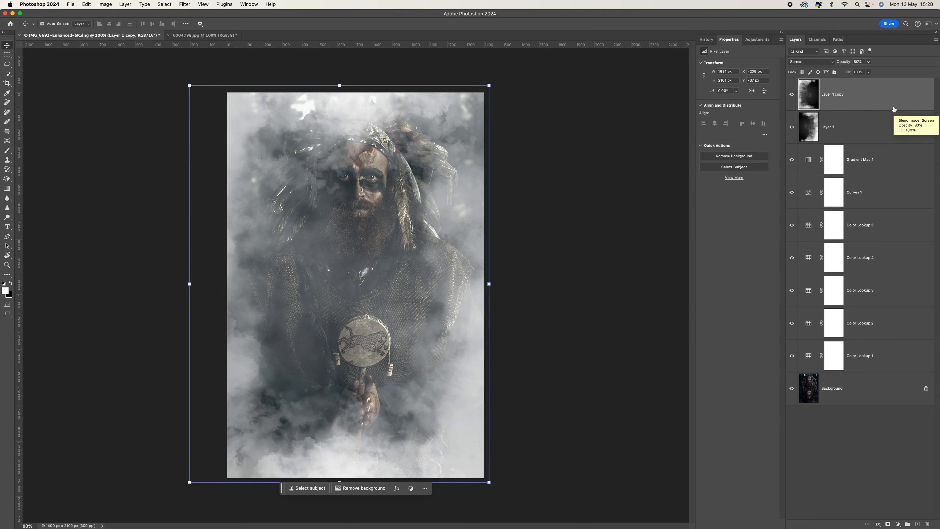
pyautogui.click(889, 524)
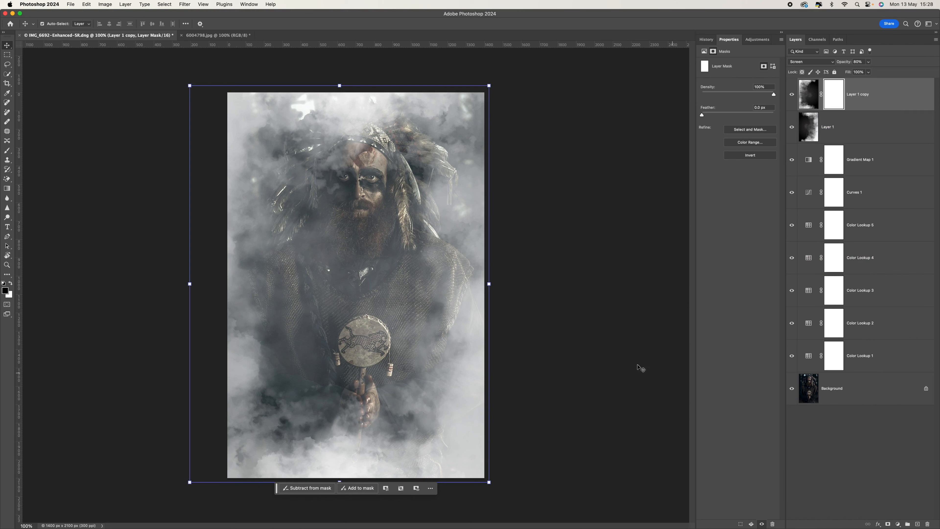
# Pick the Brush tool with 16% flow and toggle Layer 1 copy's visibility to compare.
pyautogui.click(9, 151)
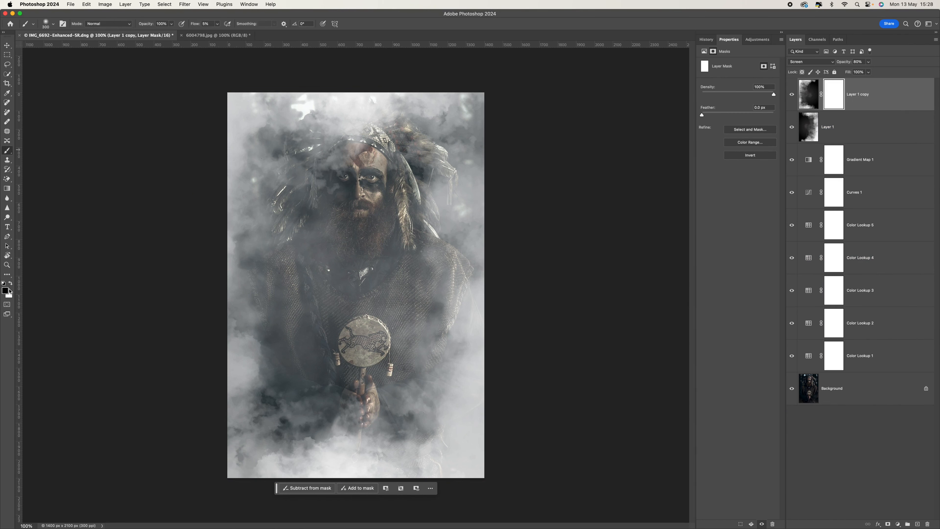
pyautogui.click(217, 24)
pyautogui.moveTo(218, 34)
pyautogui.mouseDown()
pyautogui.moveTo(231, 36)
pyautogui.moveTo(221, 36)
pyautogui.mouseUp()
pyautogui.click(791, 96)
pyautogui.click(791, 95)
# Paint black on the mask to thin smoke over the eyes, face, headdress, beard and shoulder.
pyautogui.moveTo(338, 165)
pyautogui.mouseDown()
pyautogui.moveTo(270, 141)
pyautogui.moveTo(256, 115)
pyautogui.moveTo(235, 122)
pyautogui.moveTo(235, 252)
pyautogui.moveTo(210, 298)
pyautogui.moveTo(251, 381)
pyautogui.moveTo(237, 385)
pyautogui.moveTo(268, 342)
pyautogui.moveTo(300, 147)
pyautogui.moveTo(226, 122)
pyautogui.moveTo(248, 446)
pyautogui.moveTo(298, 433)
pyautogui.moveTo(308, 389)
pyautogui.moveTo(292, 355)
pyautogui.mouseUp()
pyautogui.moveTo(217, 23); pyautogui.dragTo(214, 40)
pyautogui.moveTo(283, 179)
pyautogui.mouseDown()
pyautogui.moveTo(335, 154)
pyautogui.moveTo(346, 185)
pyautogui.moveTo(336, 176)
pyautogui.mouseUp()
pyautogui.press('[')
pyautogui.press('[')
pyautogui.moveTo(359, 130)
pyautogui.mouseDown()
pyautogui.moveTo(315, 160)
pyautogui.moveTo(306, 183)
pyautogui.moveTo(310, 195)
pyautogui.moveTo(337, 191)
pyautogui.moveTo(357, 208)
pyautogui.moveTo(378, 200)
pyautogui.moveTo(391, 178)
pyautogui.moveTo(332, 188)
pyautogui.moveTo(324, 222)
pyautogui.moveTo(356, 205)
pyautogui.mouseUp()
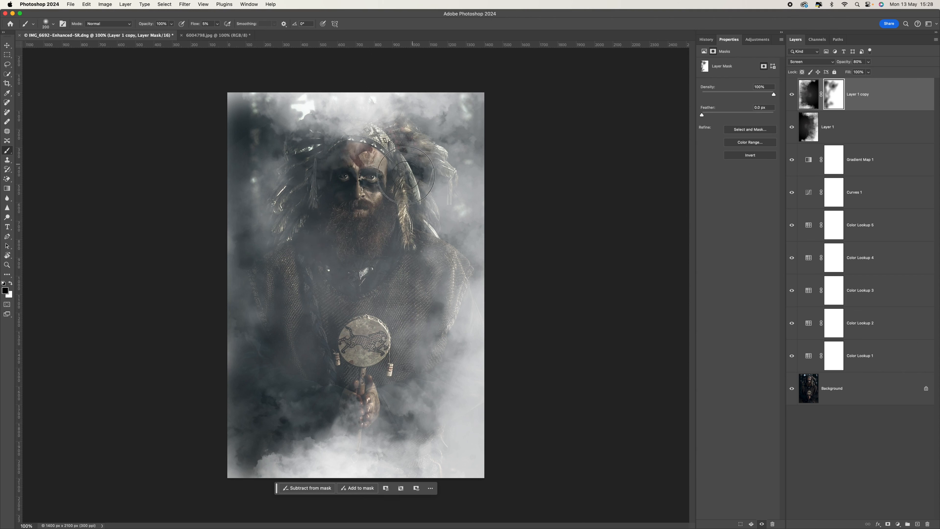
pyautogui.moveTo(336, 204); pyautogui.dragTo(369, 191)
pyautogui.moveTo(310, 243)
pyautogui.mouseDown()
pyautogui.moveTo(320, 214)
pyautogui.moveTo(272, 258)
pyautogui.moveTo(306, 271)
pyautogui.moveTo(233, 358)
pyautogui.moveTo(350, 203)
pyautogui.moveTo(298, 289)
pyautogui.moveTo(328, 247)
pyautogui.moveTo(377, 165)
pyautogui.moveTo(277, 311)
pyautogui.mouseUp()
pyautogui.moveTo(371, 112)
pyautogui.mouseDown()
pyautogui.moveTo(333, 97)
pyautogui.moveTo(364, 98)
pyautogui.moveTo(341, 108)
pyautogui.mouseUp()
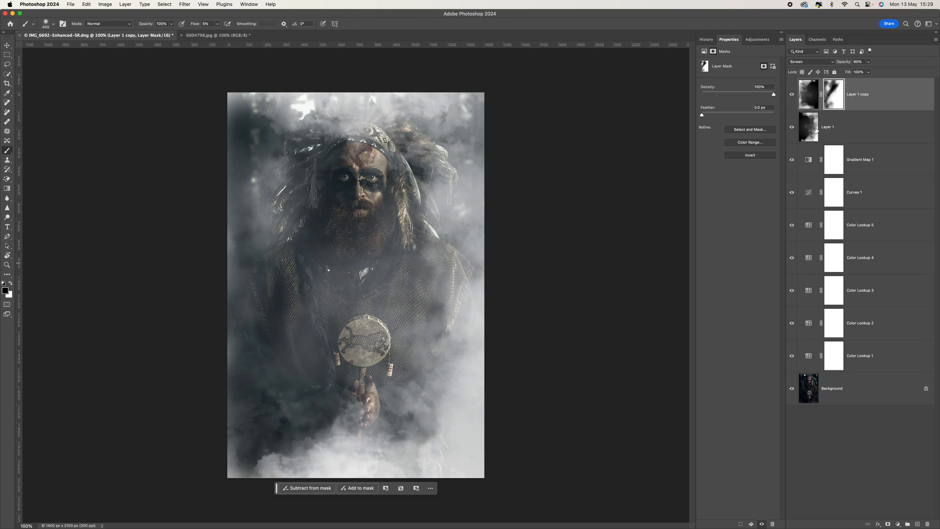
# Add a layer mask to Layer 1 and brush smoke away from the headdress and bottom centre.
pyautogui.click(816, 129)
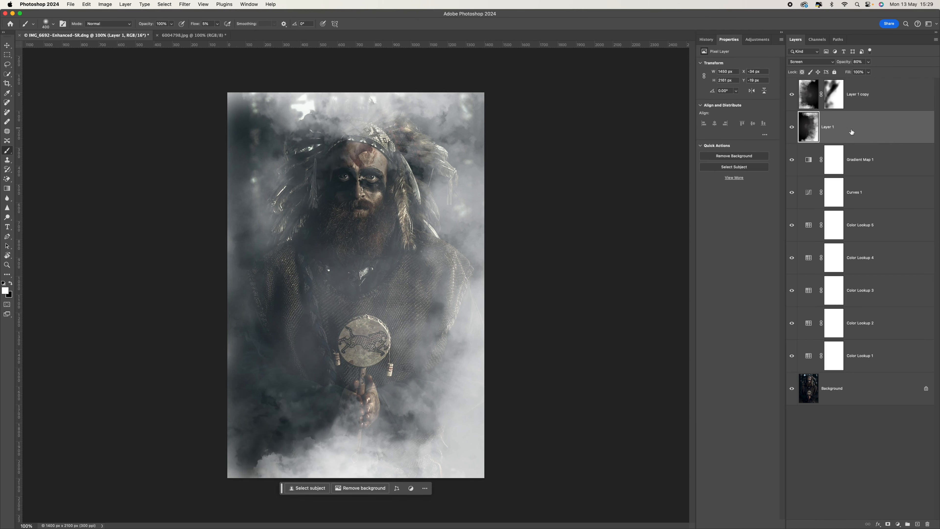
pyautogui.click(888, 524)
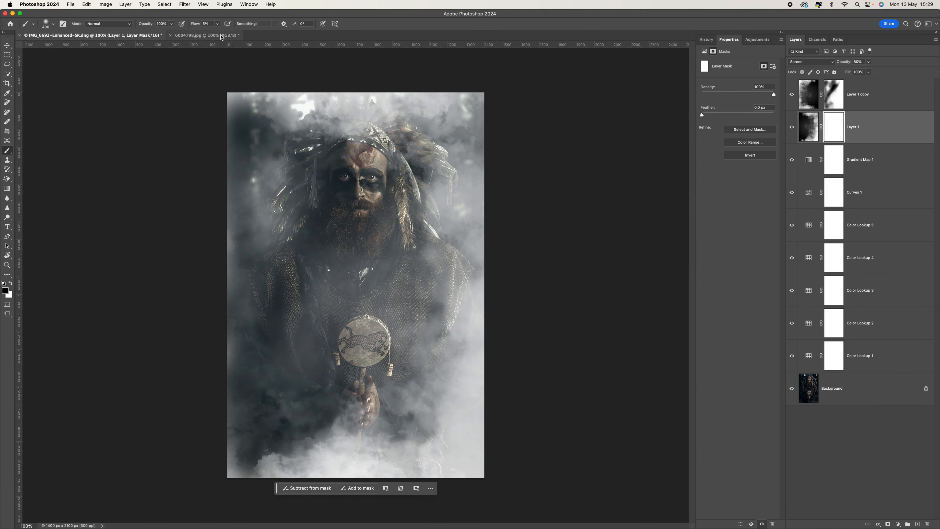
pyautogui.moveTo(371, 197)
pyautogui.mouseDown()
pyautogui.moveTo(374, 134)
pyautogui.moveTo(444, 98)
pyautogui.moveTo(393, 136)
pyautogui.moveTo(444, 85)
pyautogui.moveTo(377, 157)
pyautogui.mouseUp()
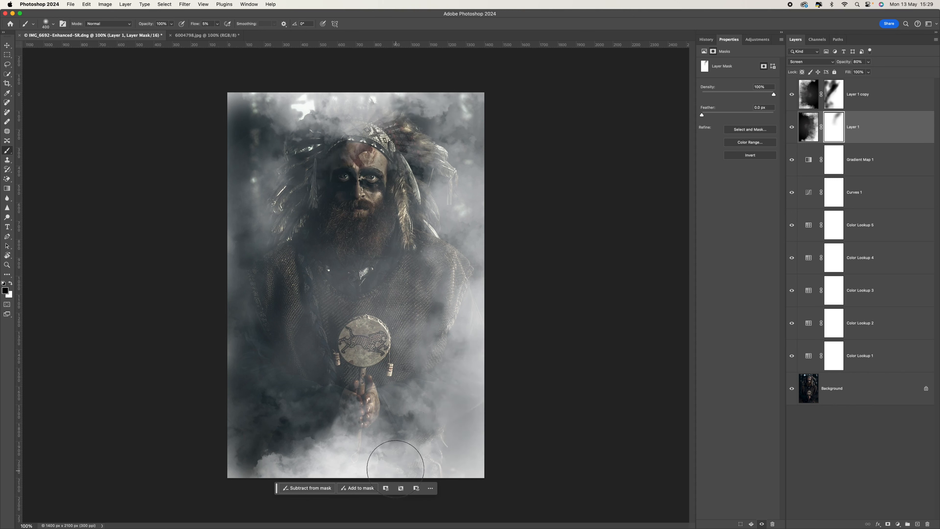
pyautogui.moveTo(293, 459)
pyautogui.mouseDown()
pyautogui.moveTo(255, 466)
pyautogui.moveTo(316, 459)
pyautogui.moveTo(338, 434)
pyautogui.moveTo(376, 428)
pyautogui.moveTo(344, 437)
pyautogui.moveTo(320, 463)
pyautogui.moveTo(337, 460)
pyautogui.moveTo(302, 470)
pyautogui.moveTo(319, 455)
pyautogui.mouseUp()
# With a 500 brush at 17% flow, fade the bottom smoke, then restore some in white.
pyautogui.press('[')
pyautogui.press('[')
pyautogui.moveTo(217, 24); pyautogui.dragTo(222, 36)
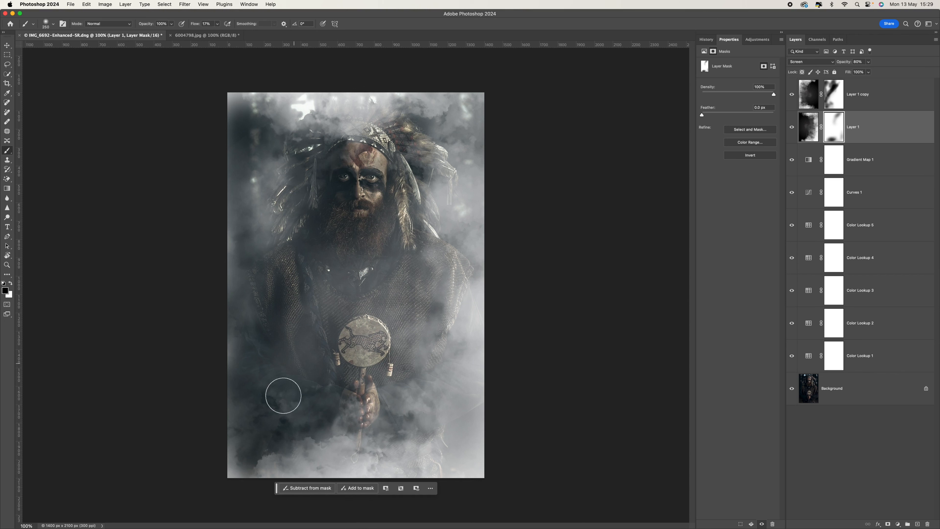
pyautogui.press(']')
pyautogui.press(']')
pyautogui.press(']')
pyautogui.moveTo(312, 463)
pyautogui.mouseDown()
pyautogui.moveTo(289, 461)
pyautogui.moveTo(364, 447)
pyautogui.moveTo(320, 453)
pyautogui.mouseUp()
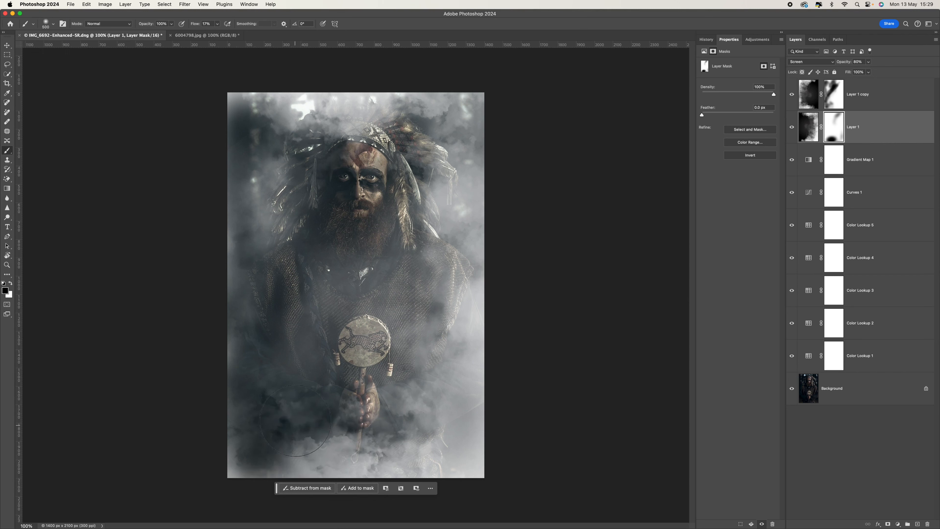
pyautogui.moveTo(341, 459)
pyautogui.mouseDown()
pyautogui.moveTo(444, 463)
pyautogui.moveTo(336, 464)
pyautogui.moveTo(354, 456)
pyautogui.mouseUp()
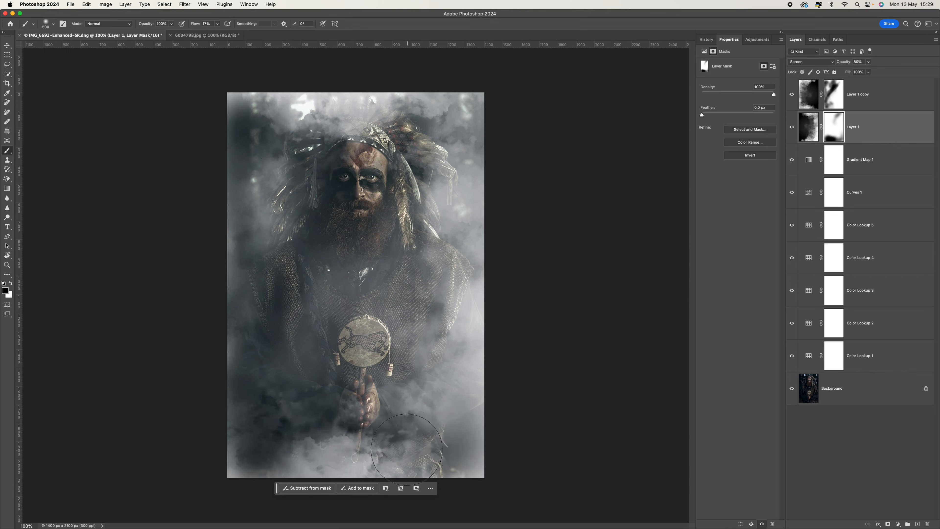
pyautogui.click(11, 283)
pyautogui.moveTo(351, 452)
pyautogui.mouseDown()
pyautogui.moveTo(313, 457)
pyautogui.moveTo(453, 451)
pyautogui.moveTo(470, 459)
pyautogui.moveTo(452, 424)
pyautogui.moveTo(462, 411)
pyautogui.moveTo(313, 485)
pyautogui.moveTo(275, 442)
pyautogui.moveTo(243, 451)
pyautogui.moveTo(225, 443)
pyautogui.moveTo(206, 454)
pyautogui.moveTo(290, 462)
pyautogui.mouseUp()
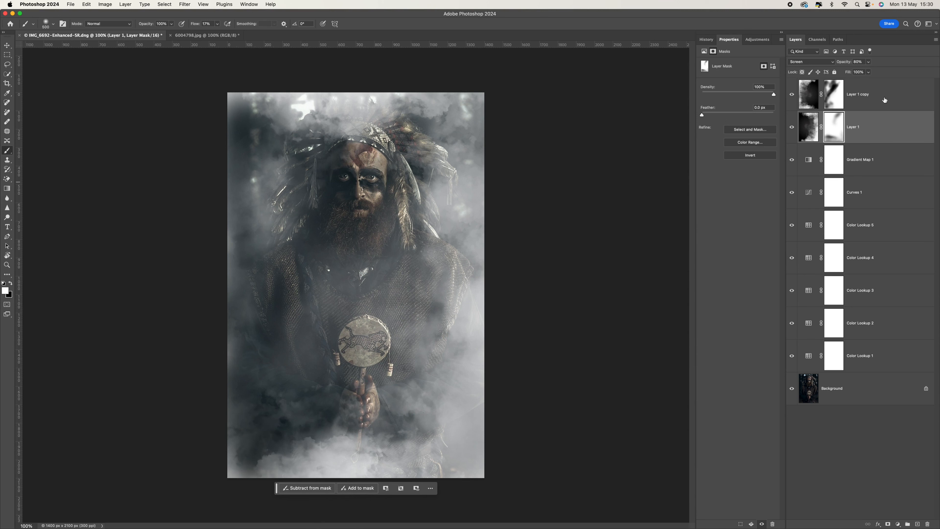
# Set both Layer 1 copy and Layer 1 to 100% opacity.
pyautogui.click(878, 100)
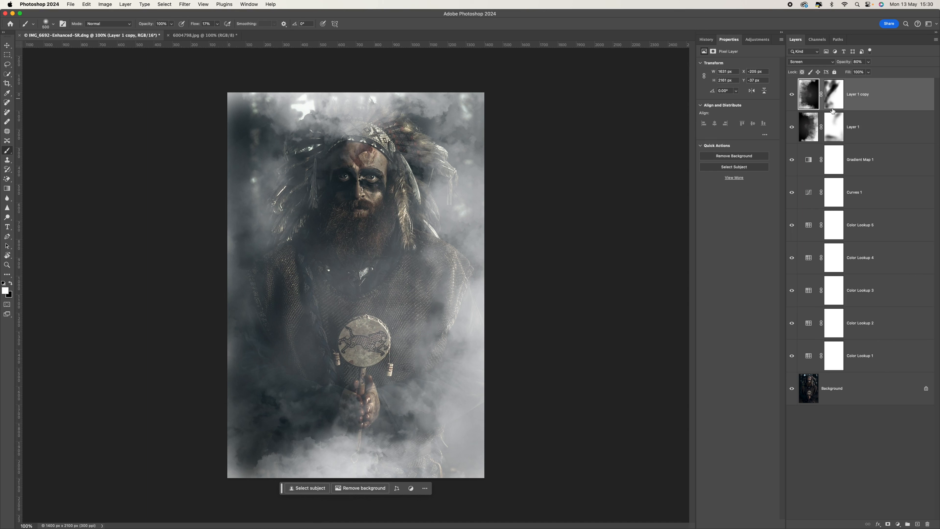
pyautogui.moveTo(869, 62); pyautogui.dragTo(890, 76)
pyautogui.click(818, 126)
pyautogui.click(834, 127)
# Paint black on both smoke masks to reveal the headdress, face and lower areas.
pyautogui.press('x')
pyautogui.moveTo(290, 190)
pyautogui.mouseDown()
pyautogui.moveTo(321, 161)
pyautogui.moveTo(323, 119)
pyautogui.moveTo(345, 135)
pyautogui.moveTo(352, 114)
pyautogui.moveTo(363, 141)
pyautogui.mouseUp()
pyautogui.moveTo(451, 320)
pyautogui.mouseDown()
pyautogui.moveTo(460, 373)
pyautogui.moveTo(445, 445)
pyautogui.moveTo(340, 475)
pyautogui.moveTo(274, 463)
pyautogui.mouseUp()
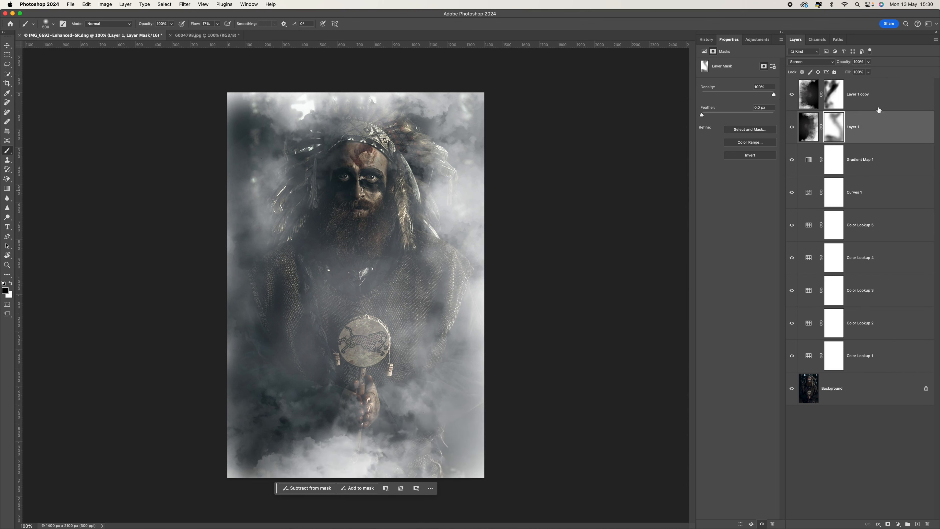
pyautogui.click(833, 97)
pyautogui.moveTo(322, 415)
pyautogui.mouseDown()
pyautogui.moveTo(296, 467)
pyautogui.moveTo(384, 461)
pyautogui.moveTo(269, 470)
pyautogui.mouseUp()
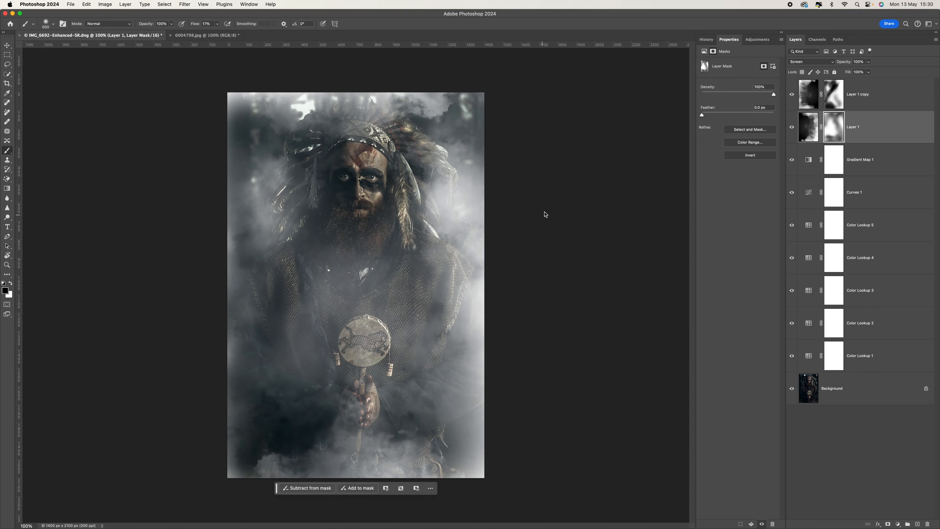
pyautogui.moveTo(477, 103); pyautogui.dragTo(588, 91)
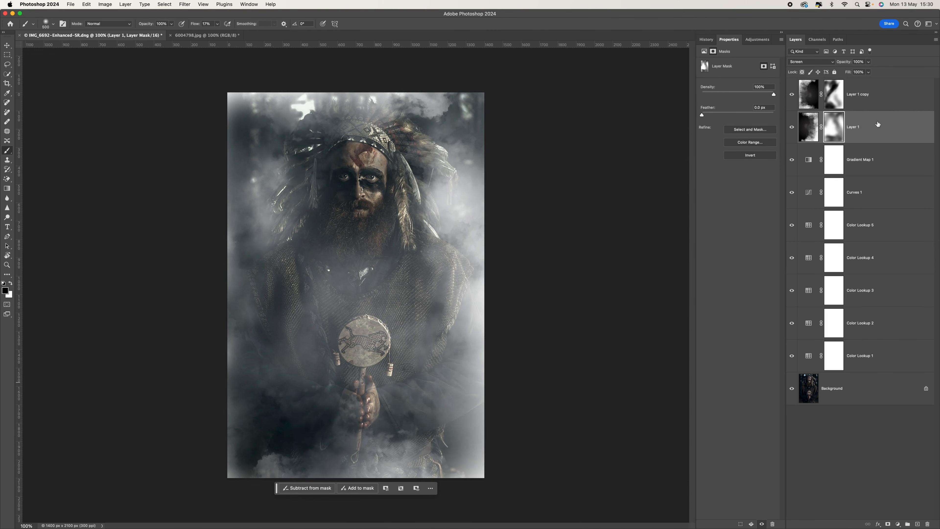
pyautogui.click(868, 108)
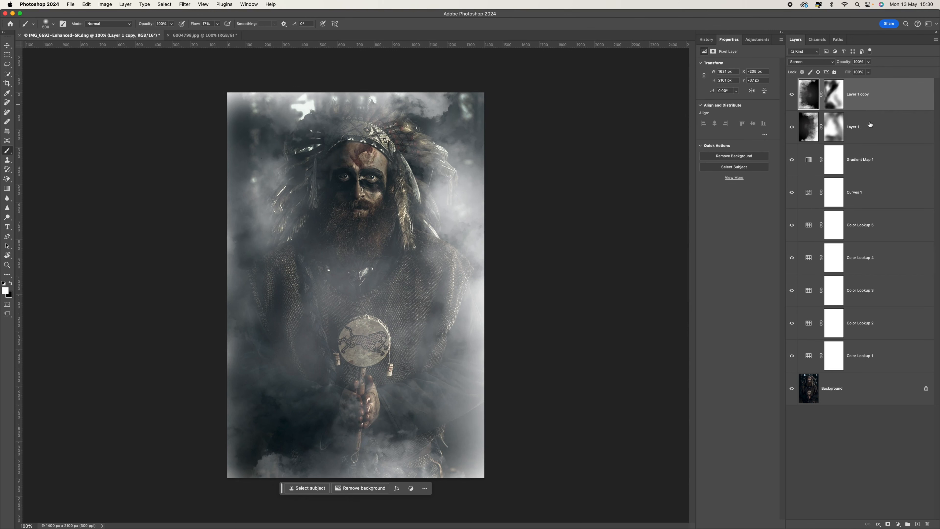
# Group Layer 1 copy and Layer 1 into Group 1 and toggle it to compare.
pyautogui.keyDown('shift'); pyautogui.click(872, 127); pyautogui.keyUp('shift')
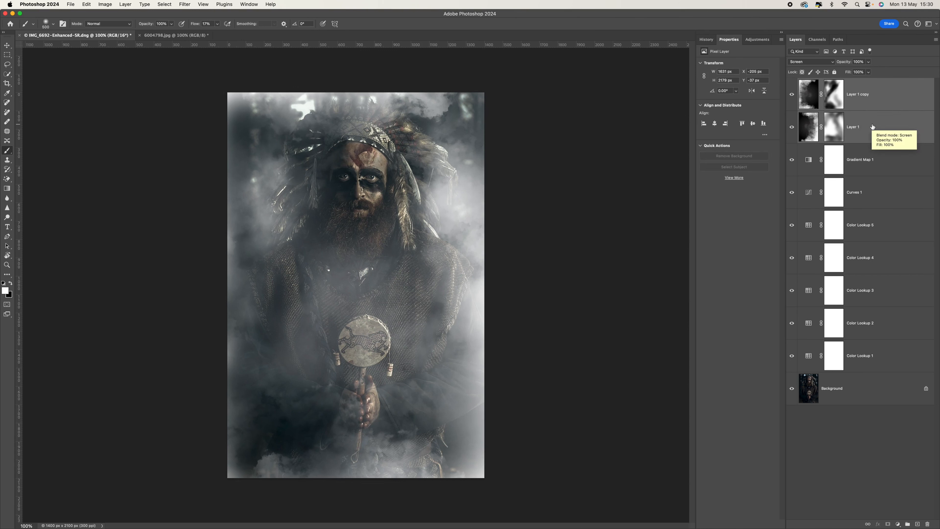
pyautogui.press('super+g')
pyautogui.click(792, 82)
pyautogui.click(792, 83)
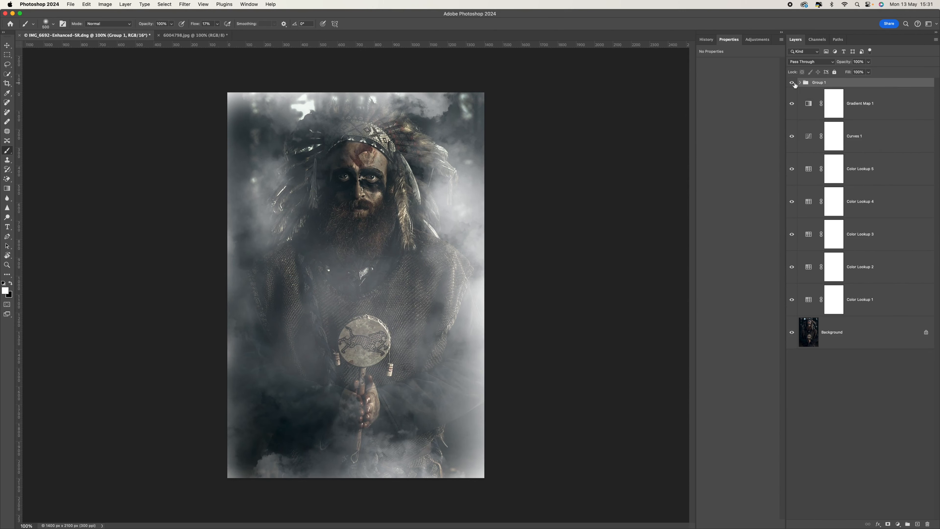
# Group Gradient Map 1 through Color Lookup 1 into a second group.
pyautogui.click(834, 105)
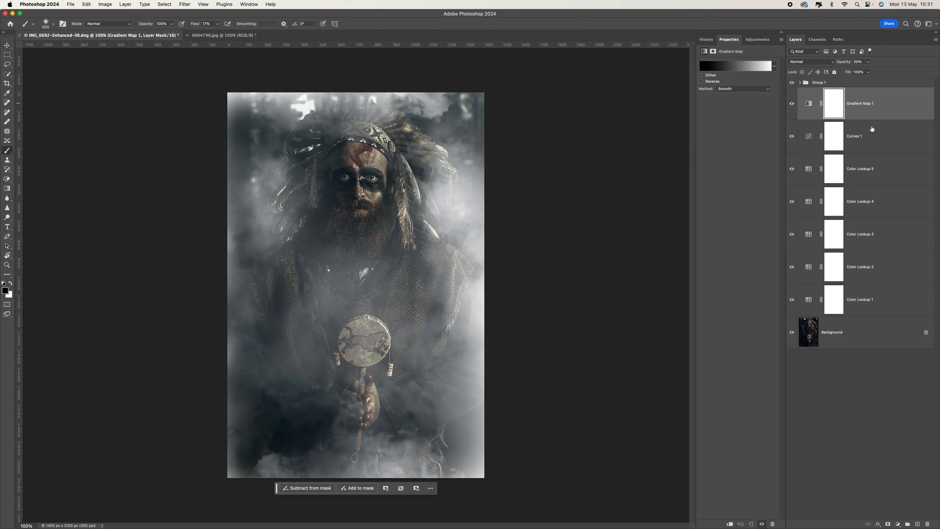
pyautogui.keyDown('shift'); pyautogui.click(875, 302); pyautogui.keyUp('shift')
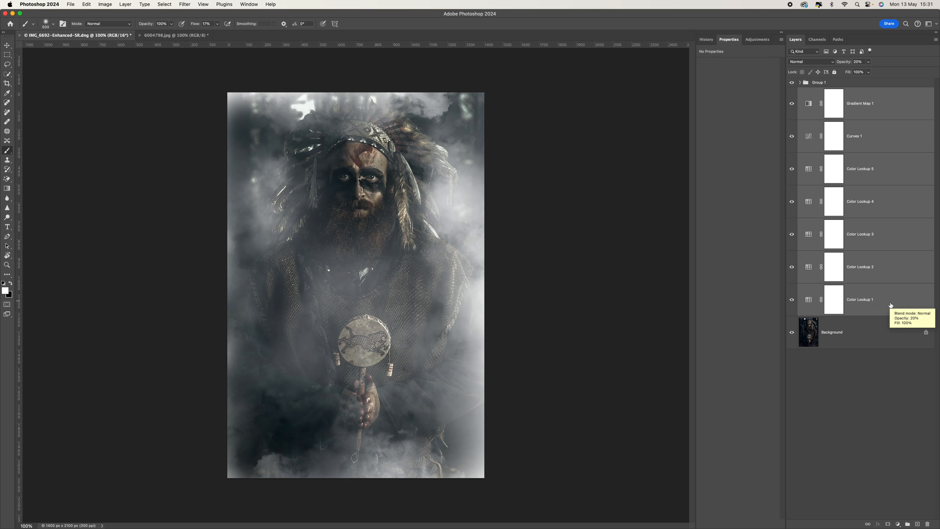
pyautogui.press('super+g')
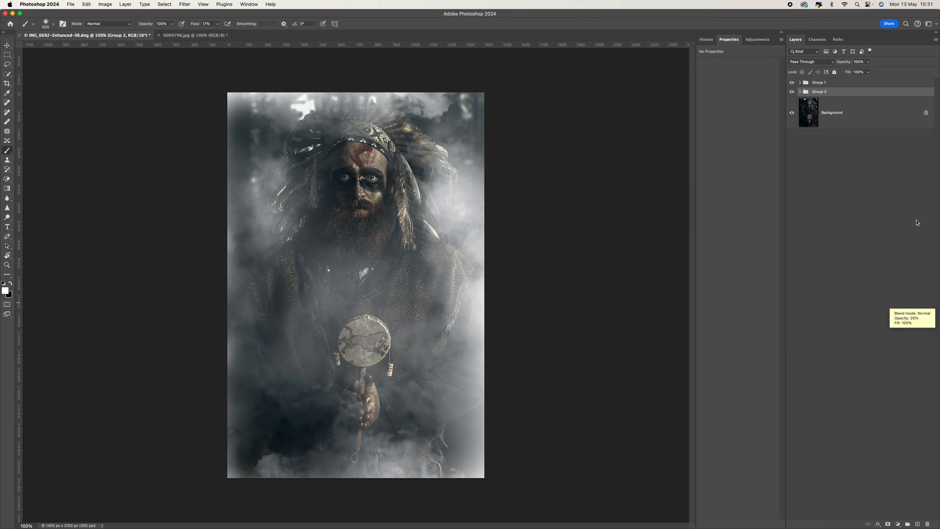
# Rename Group 2 to 'LUT' and Group 1 to 'Smoke'.
pyautogui.doubleClick(826, 92)
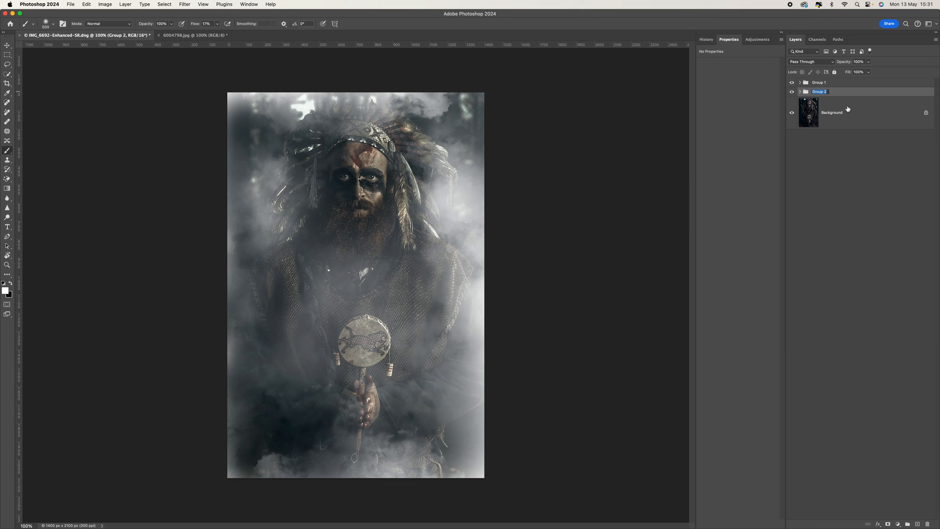
pyautogui.write('LUT')
pyautogui.doubleClick(820, 83)
pyautogui.write('Smoke')
pyautogui.press('Return')
# Toggle the Smoke and LUT groups to compare, then expand both to list their layers.
pyautogui.click(792, 82)
pyautogui.click(791, 92)
pyautogui.click(792, 91)
pyautogui.click(792, 83)
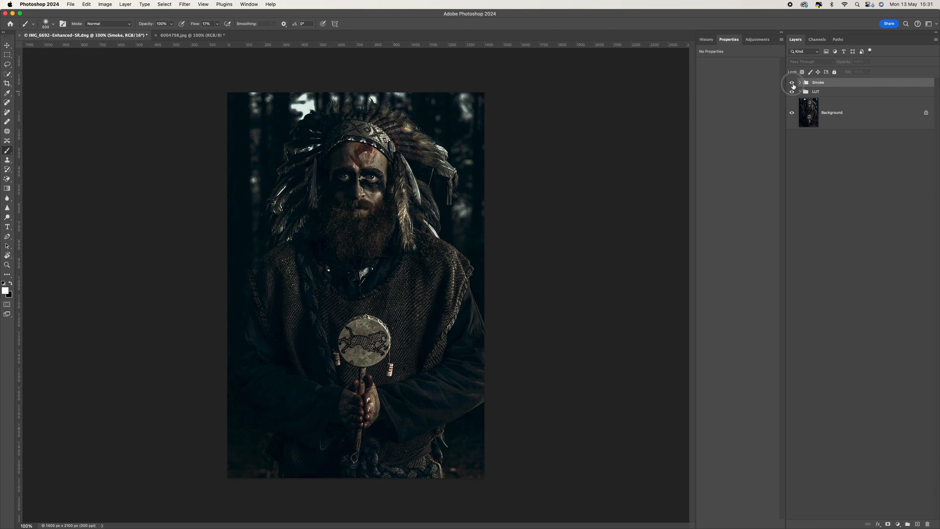
pyautogui.click(801, 83)
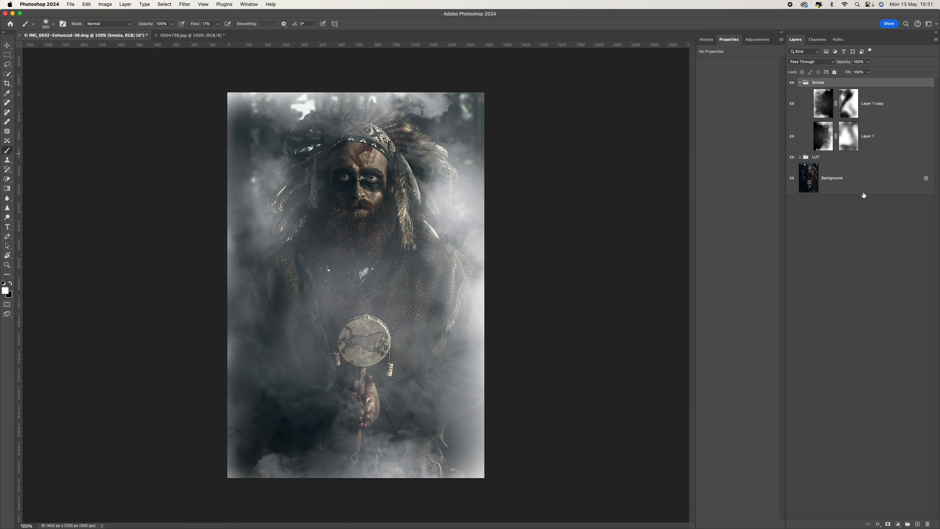
pyautogui.click(800, 157)
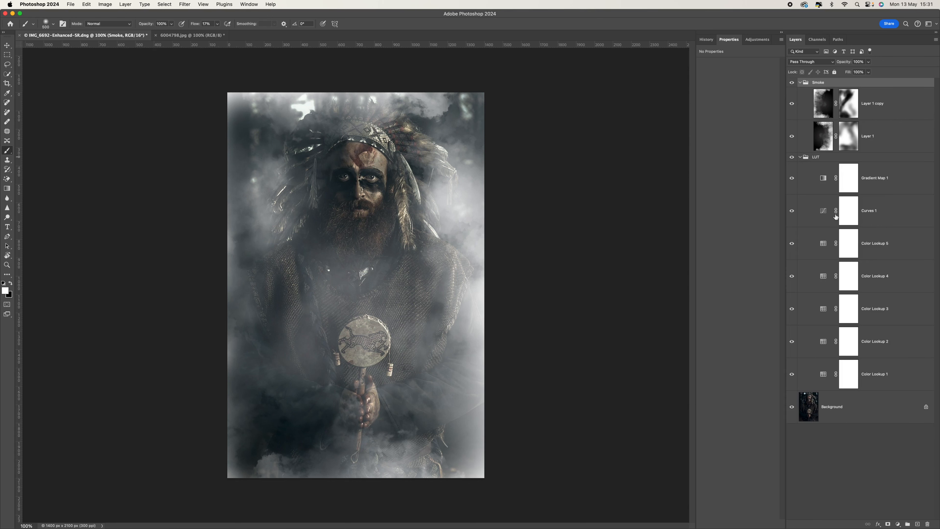